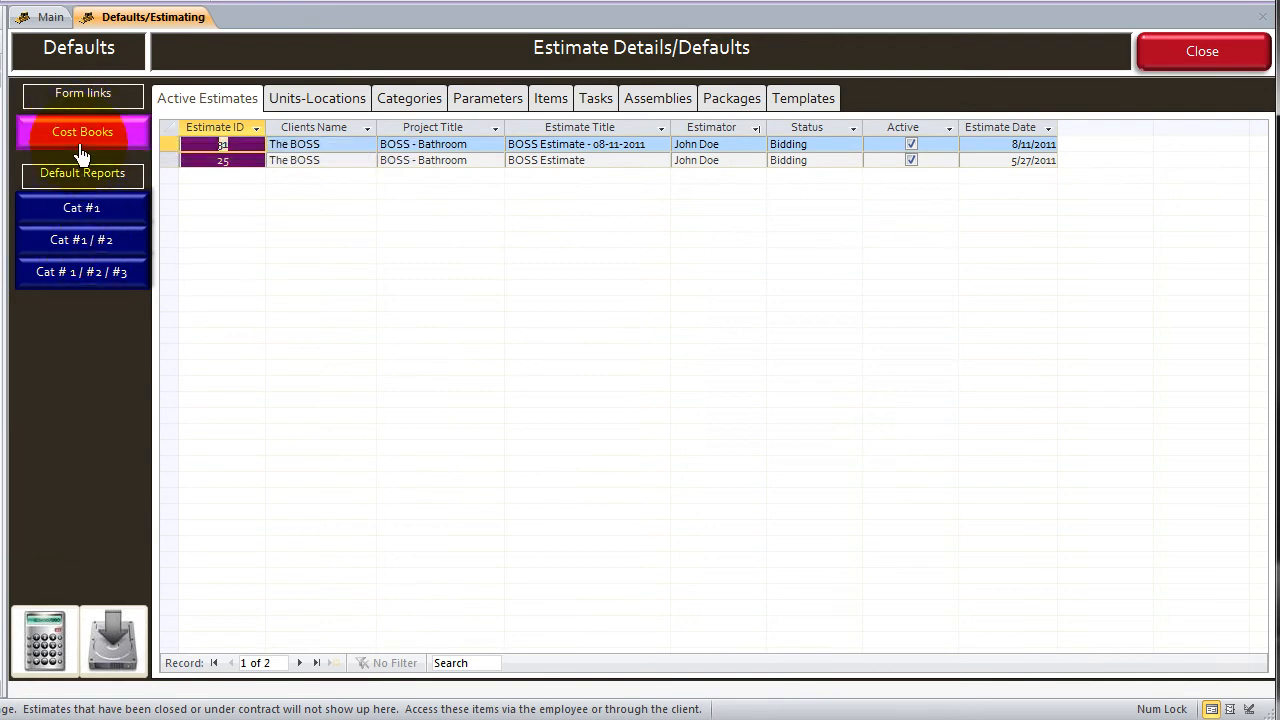
Open the BOSS Estimate dated 5/27/2011 from the active estimates and bring up its project add-ons
left_click(221, 162)
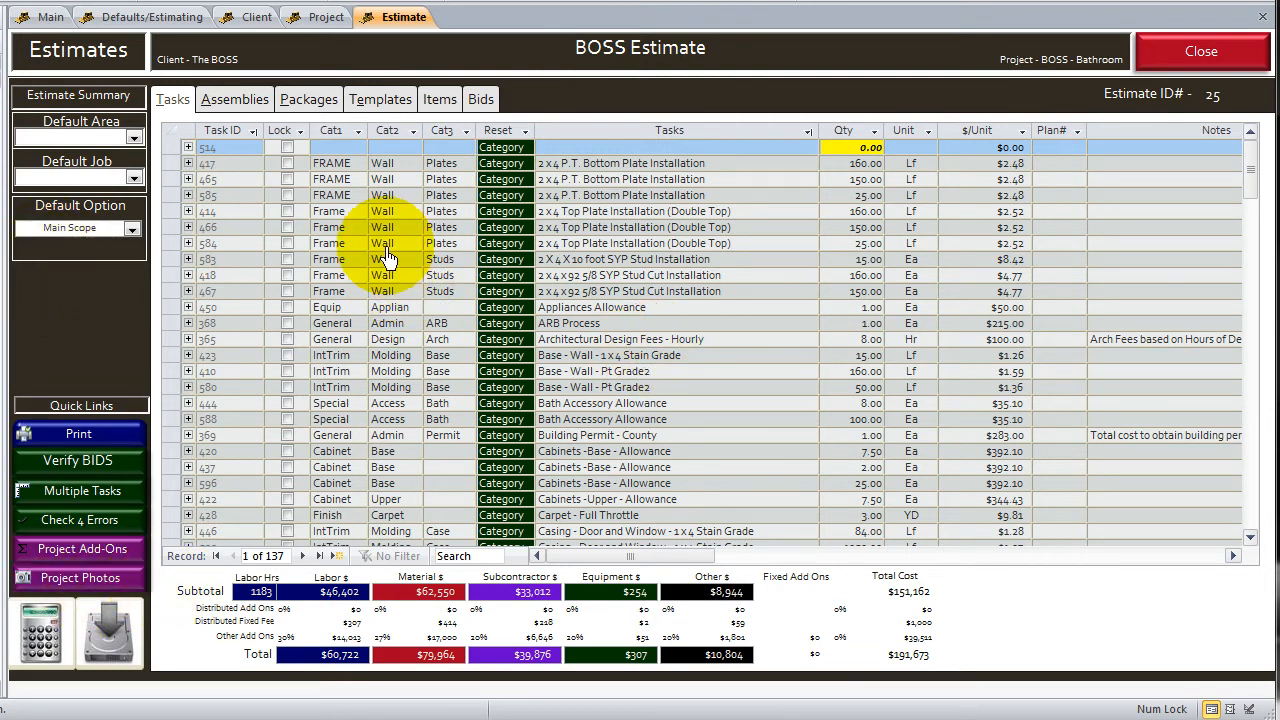
left_click(306, 163)
left_click(580, 379)
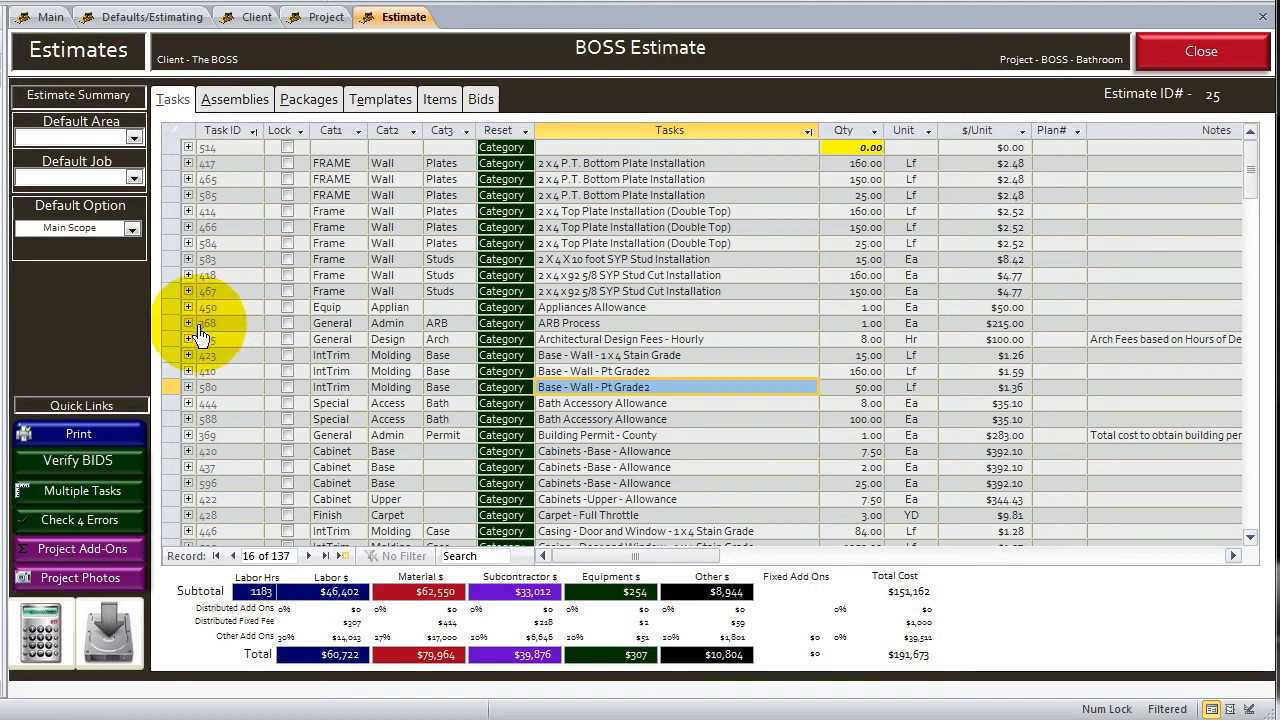
left_click(337, 323)
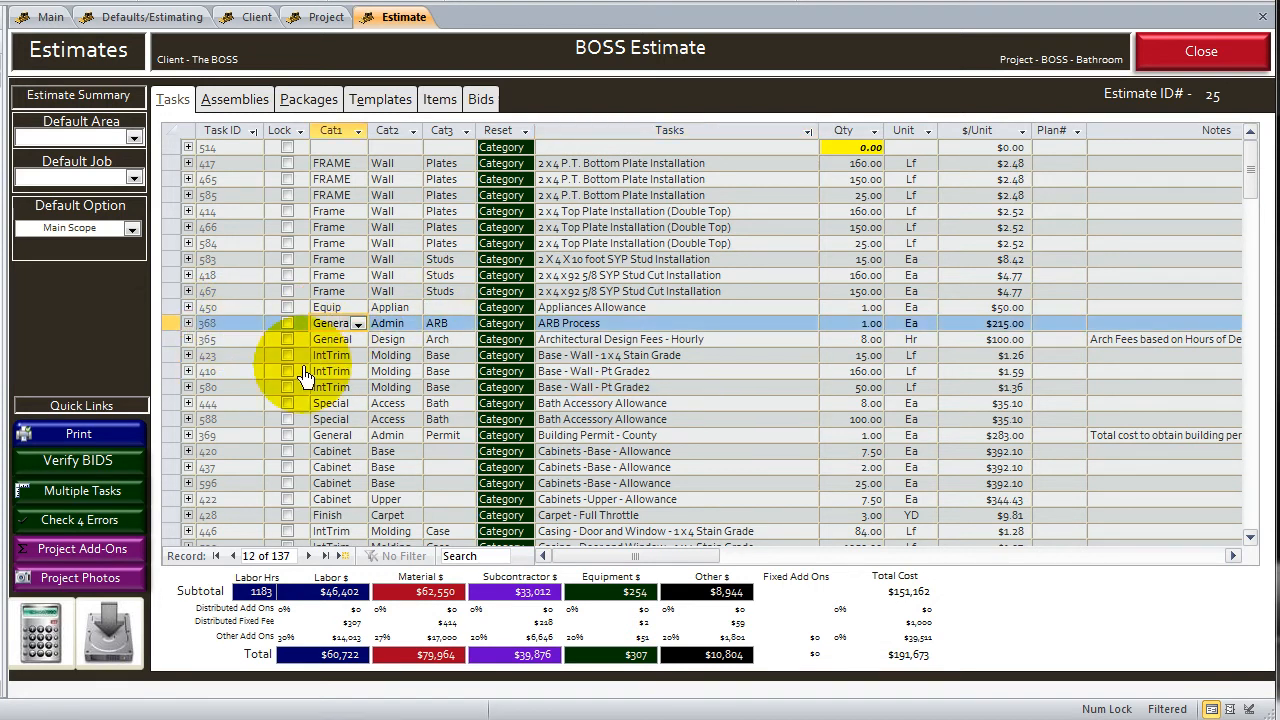
left_click(59, 550)
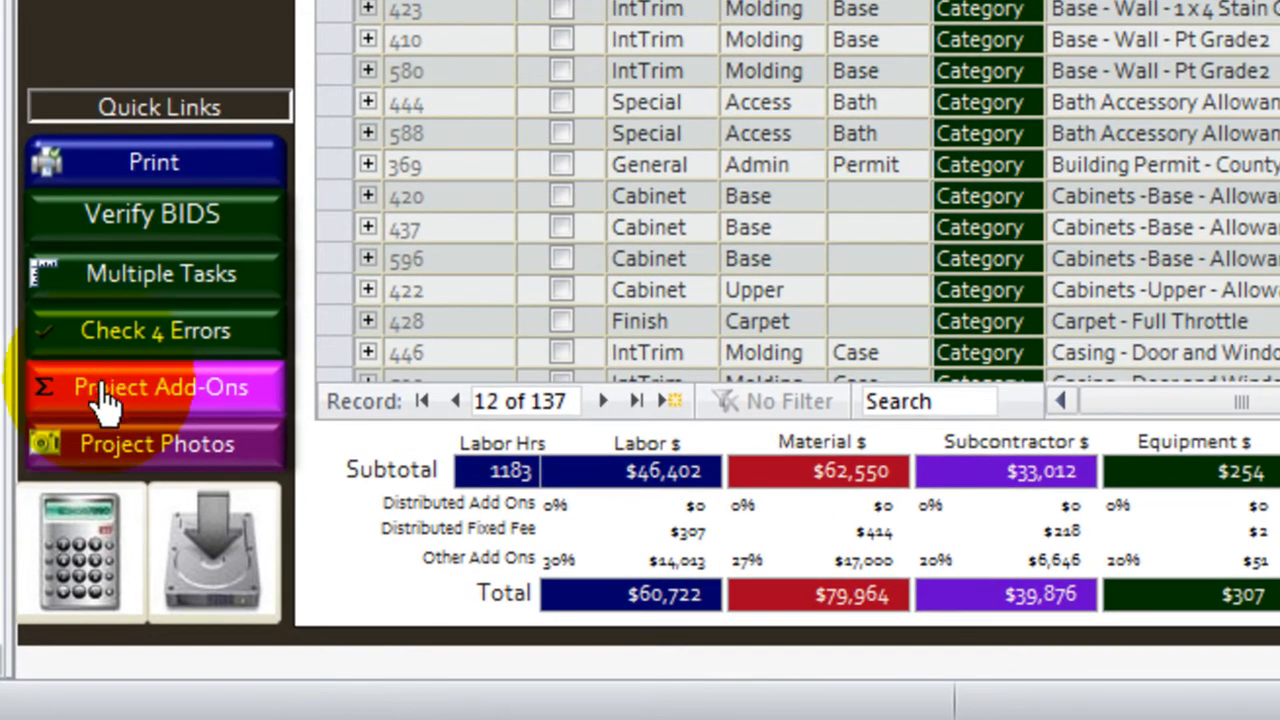
left_click(88, 412)
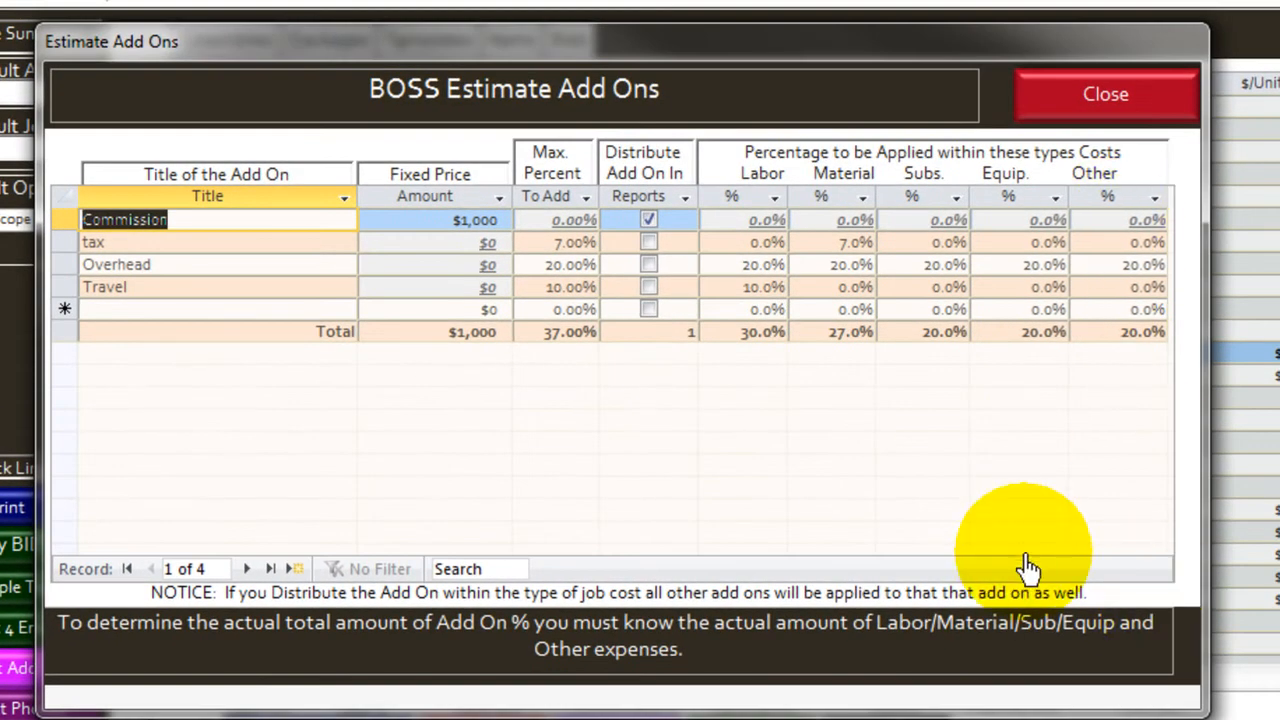
Delete all existing add-ons of the estimate: Commission, tax, Overhead and Travel
left_click(203, 244)
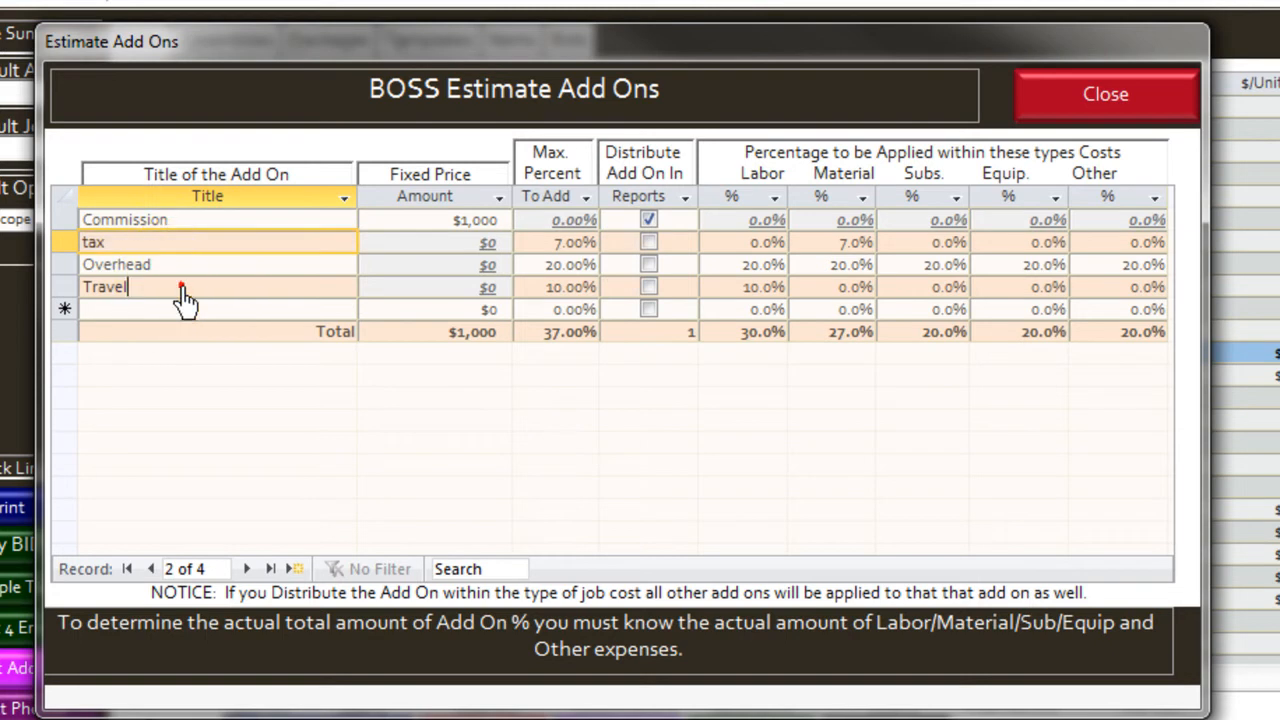
left_click(183, 287)
left_click_drag(60, 220, 67, 322)
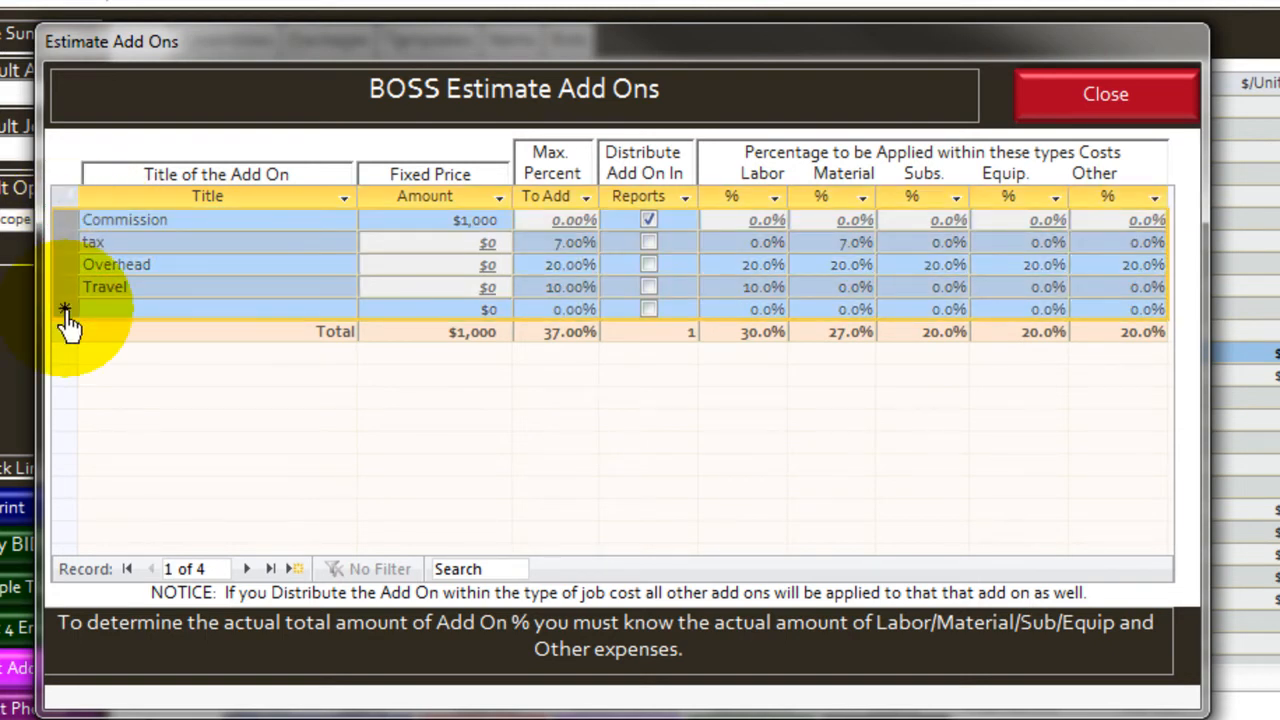
key("Delete")
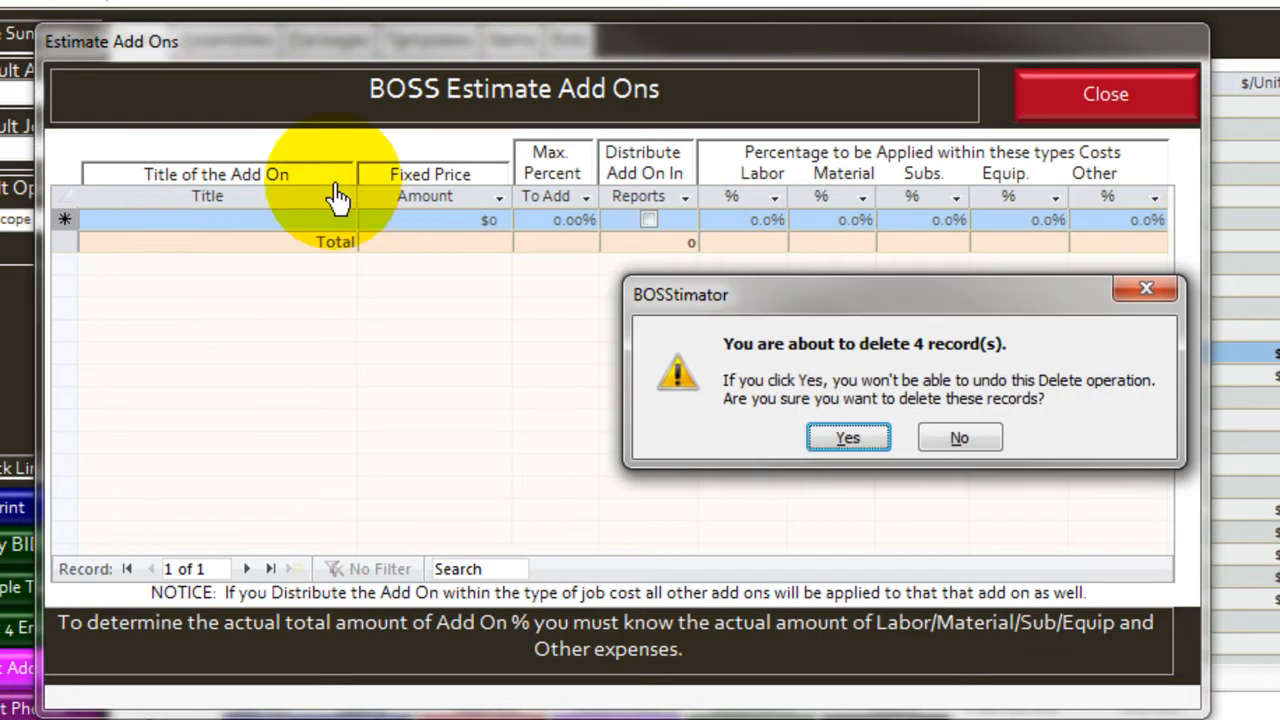
left_click(818, 438)
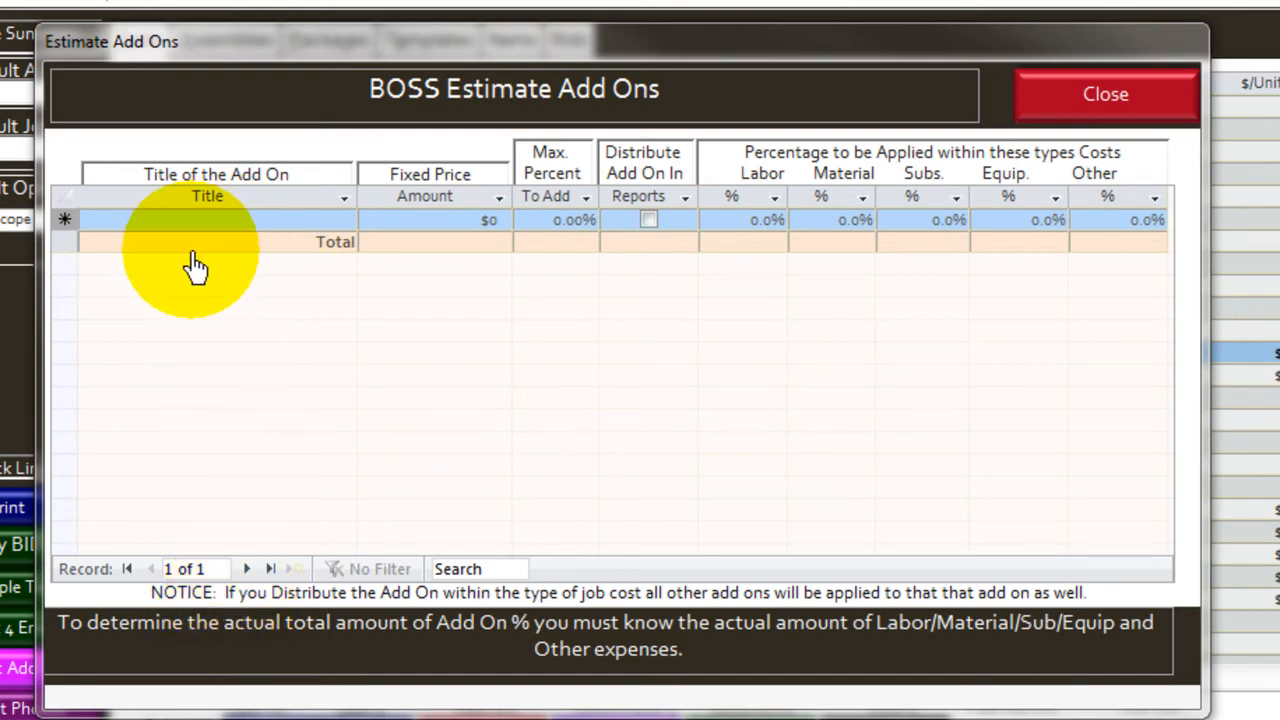
Create an add-on titled Over Head with a fixed price of $10,000
left_click(137, 230)
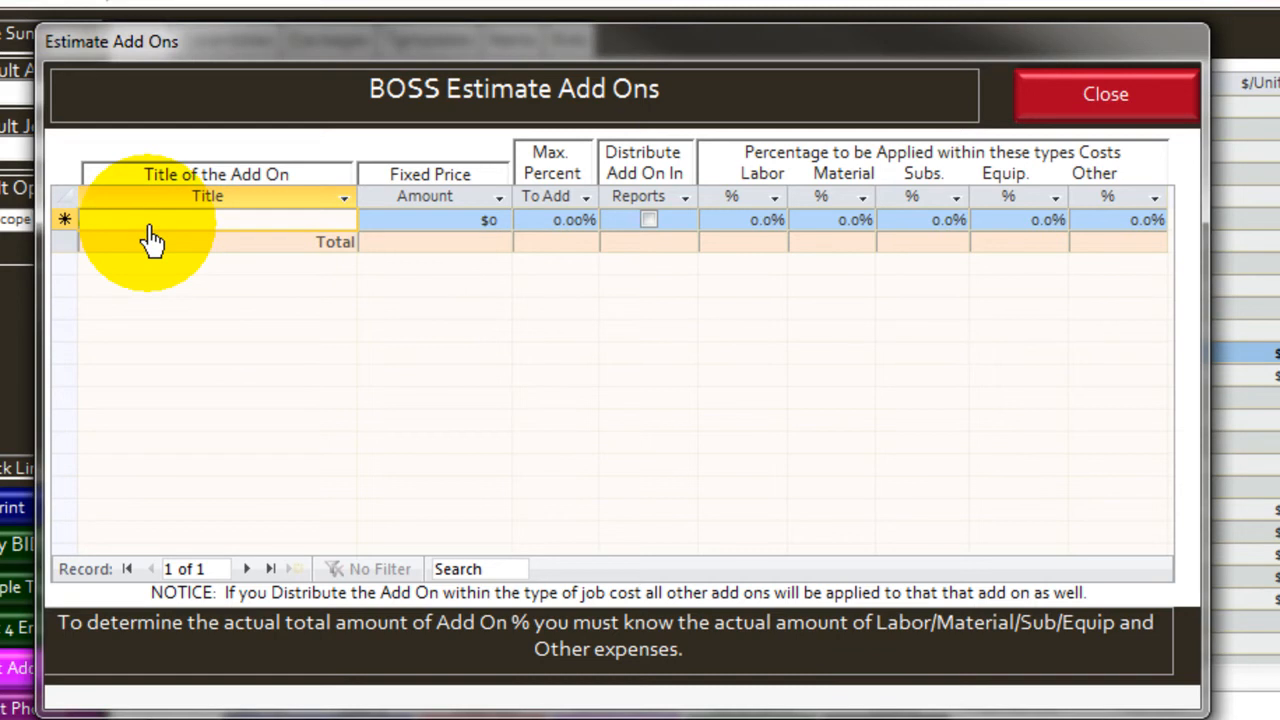
type("Over Head")
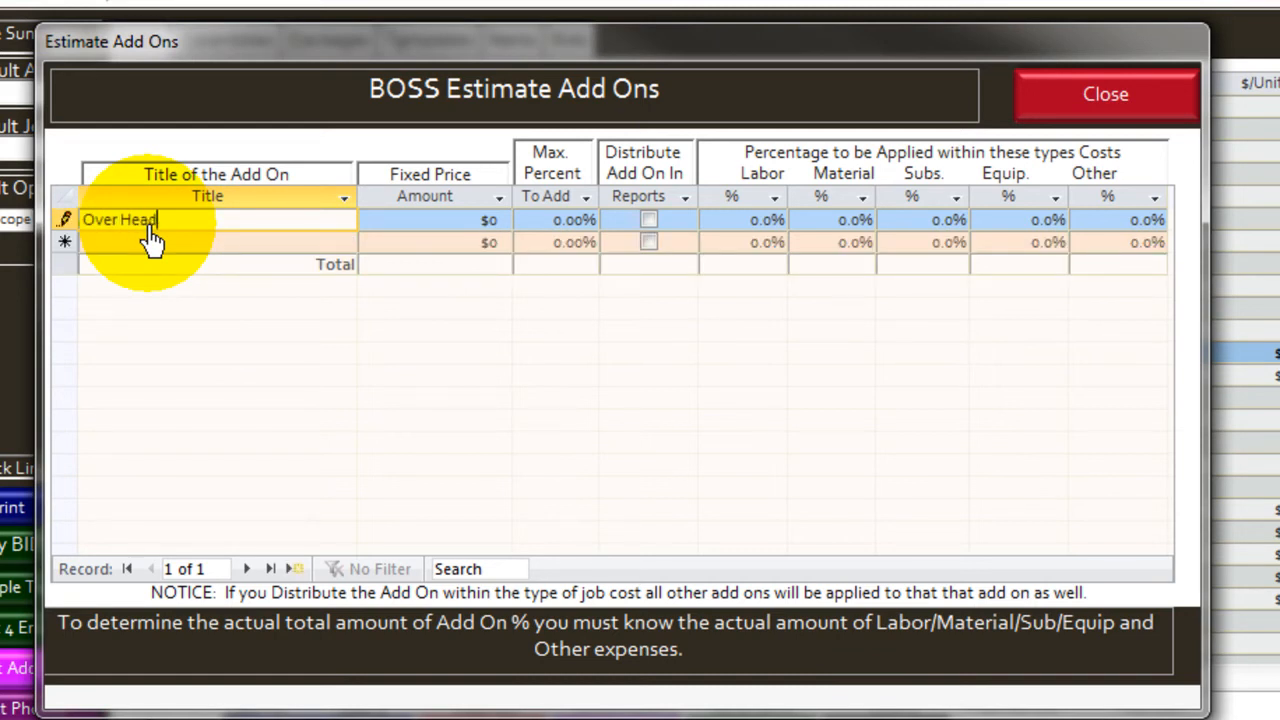
key("Tab")
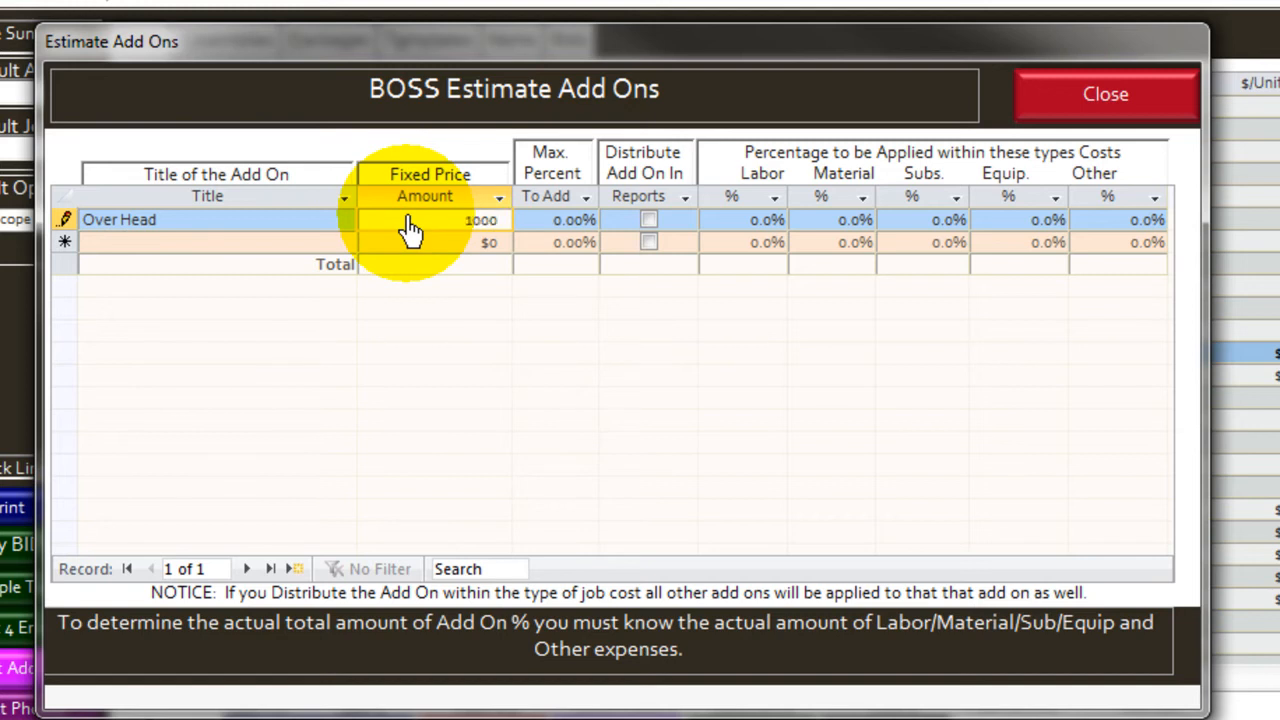
key("Return")
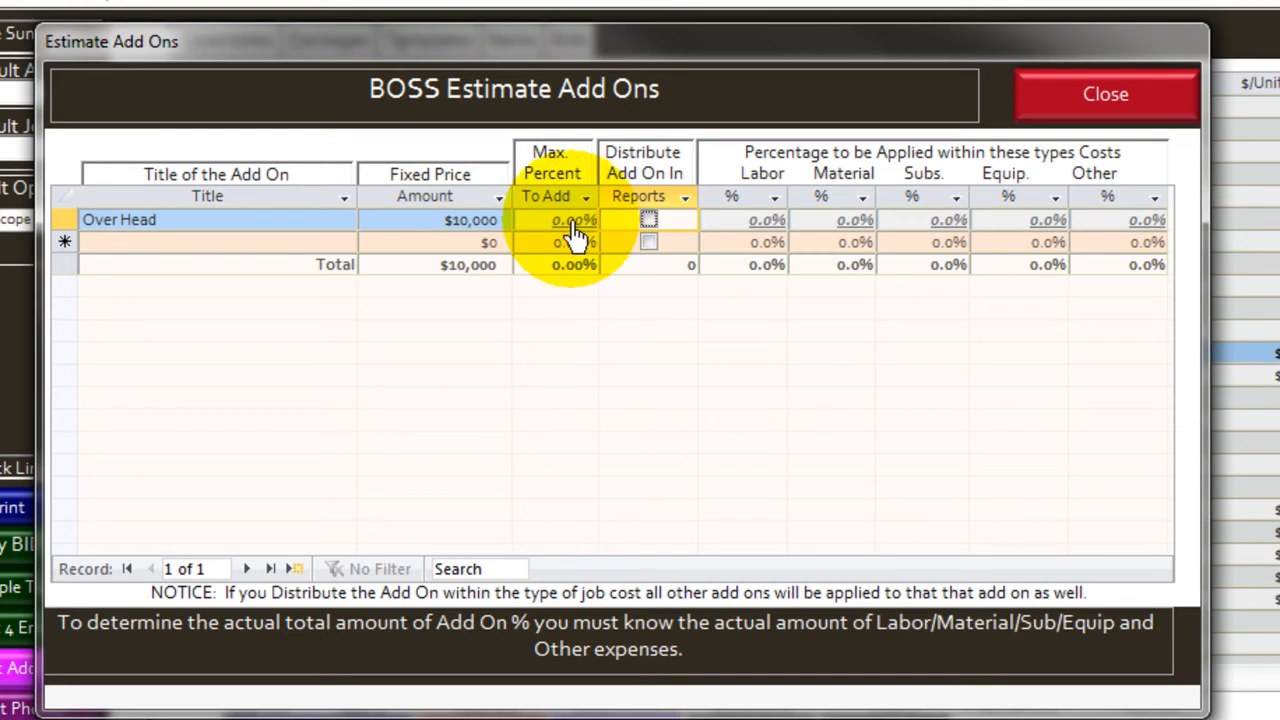
key("ctrl+shift+d")
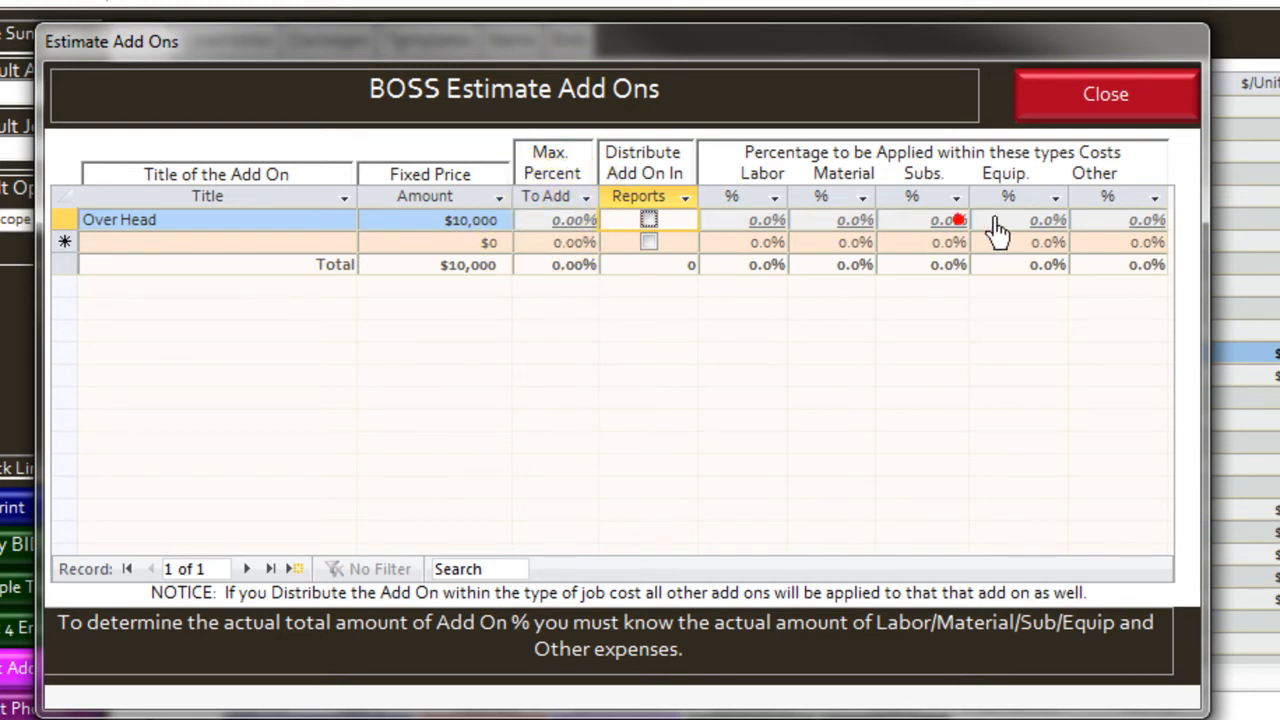
Set the Over Head add-on's fixed price to $0 and its maximum percent to 25%
left_click(435, 219)
type("0")
key("Tab")
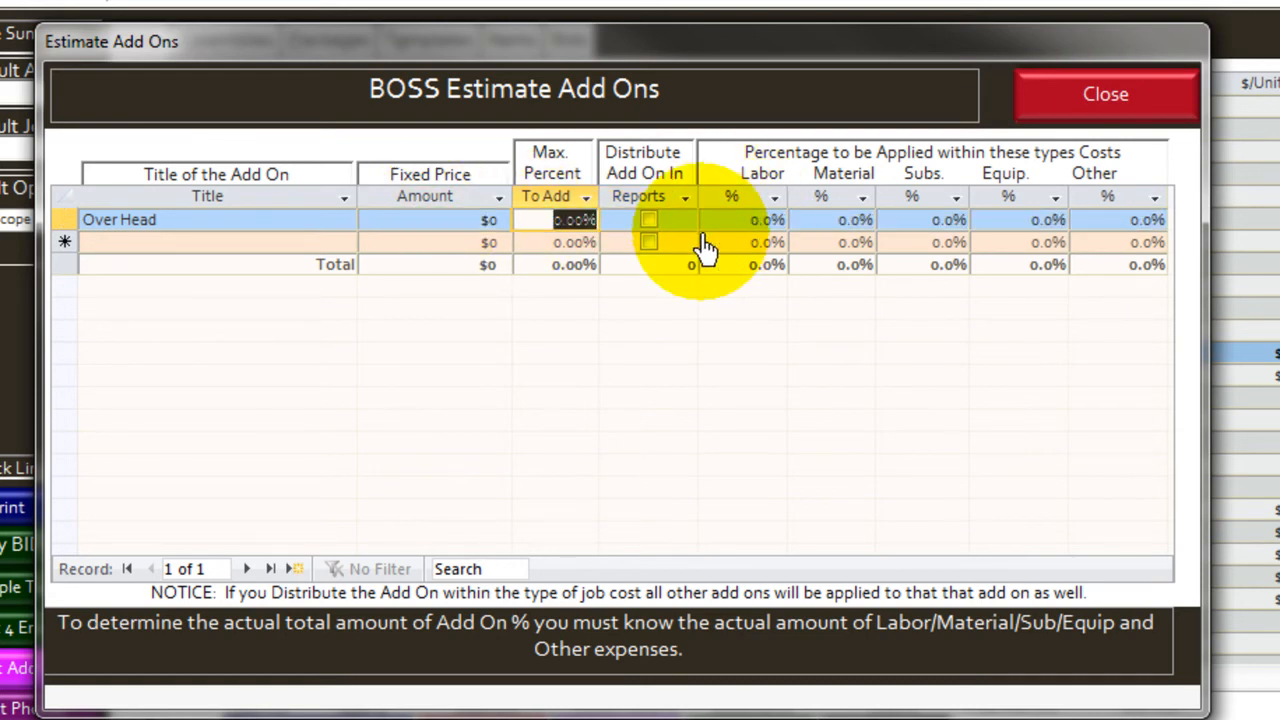
type("25")
key("Tab")
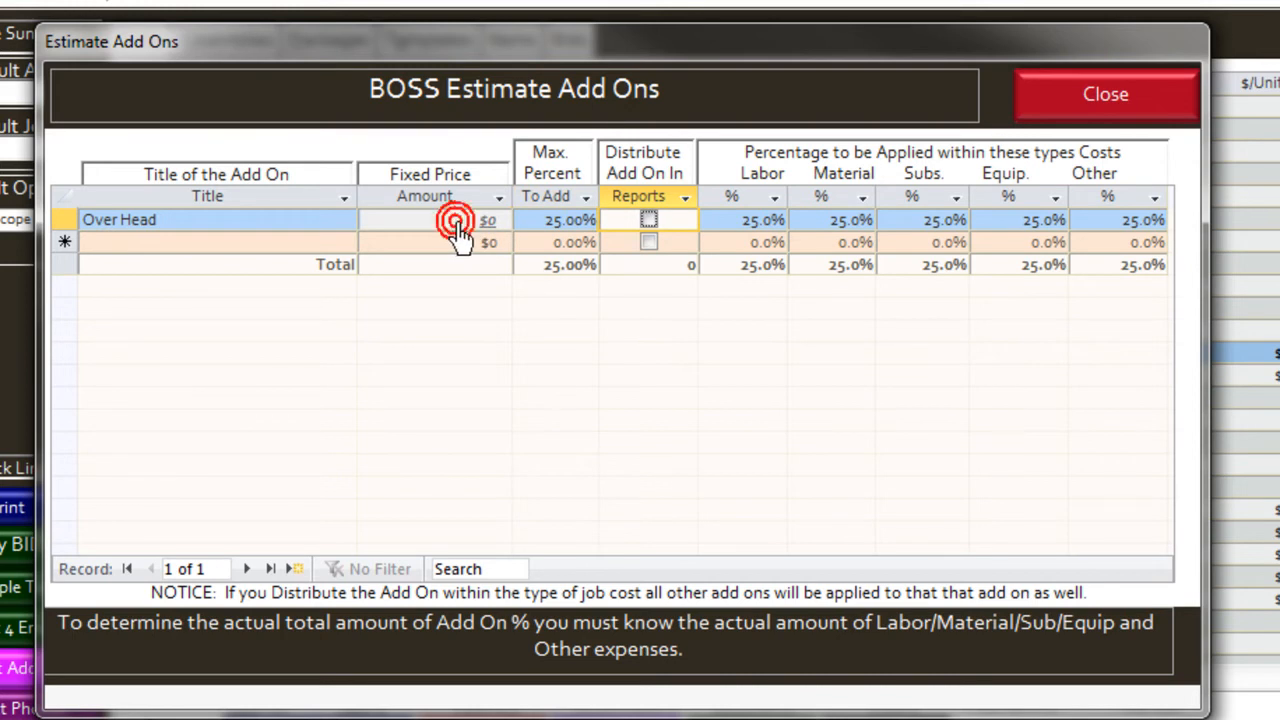
Set the Over Head add-on's maximum percent to 0 and its fixed price to $10,000
left_click(529, 219)
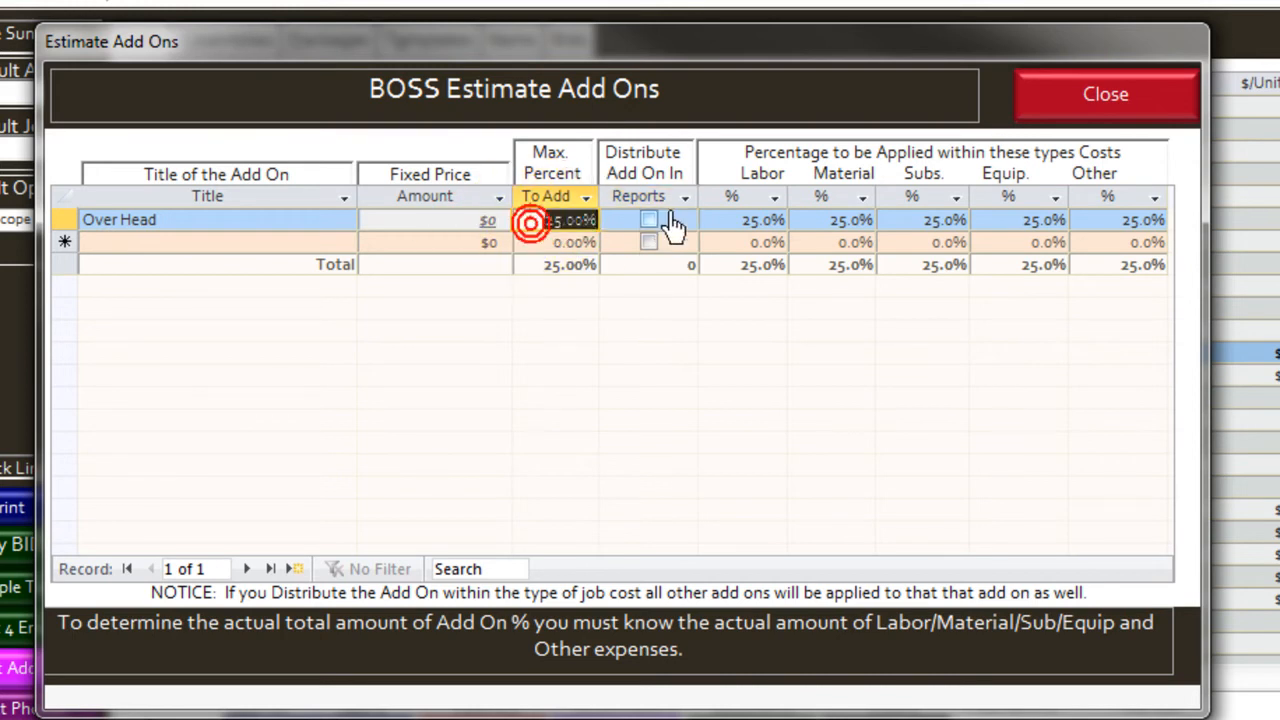
type("0")
key("shift+Tab")
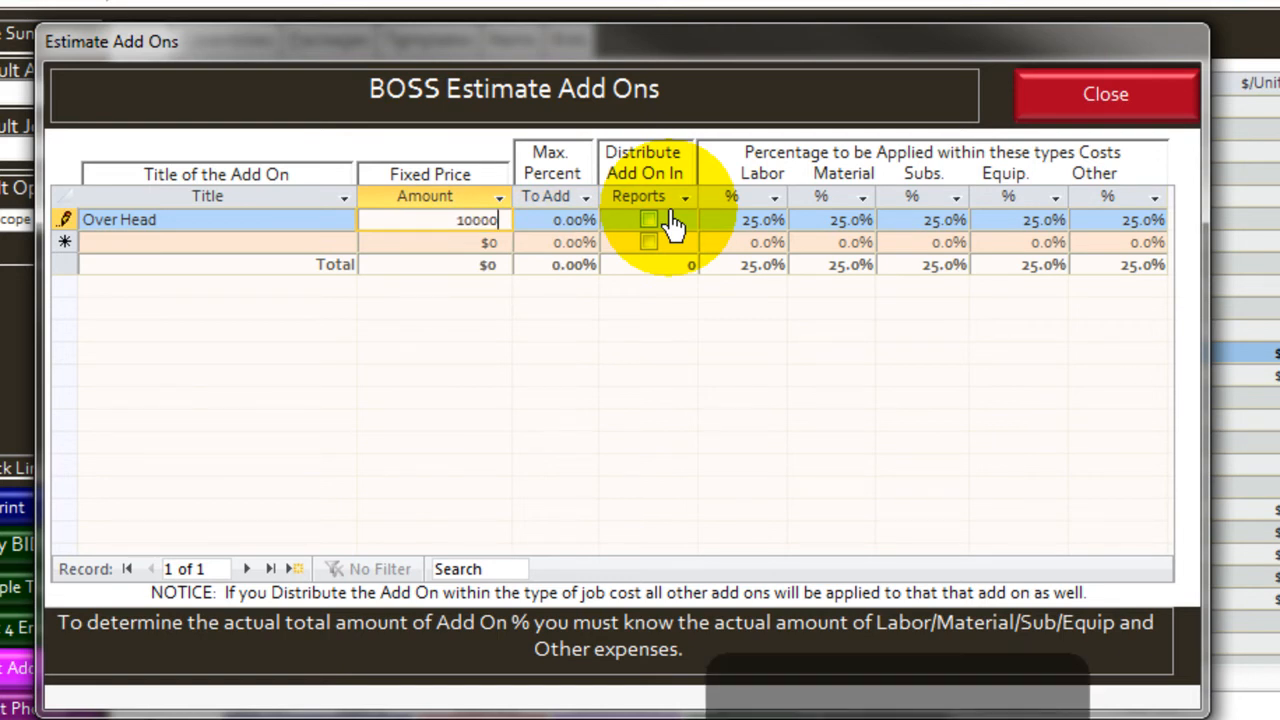
key("Tab")
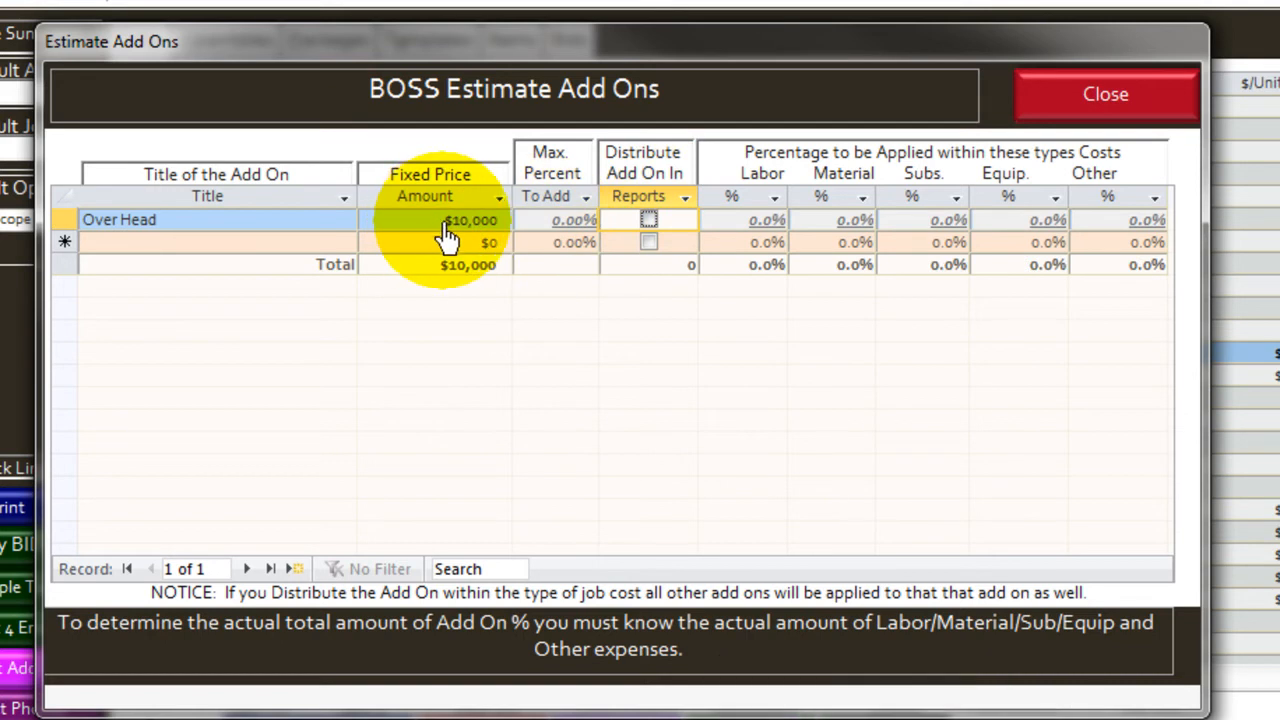
Add a second add-on titled Profit with a maximum percent of 10%
left_click(245, 250)
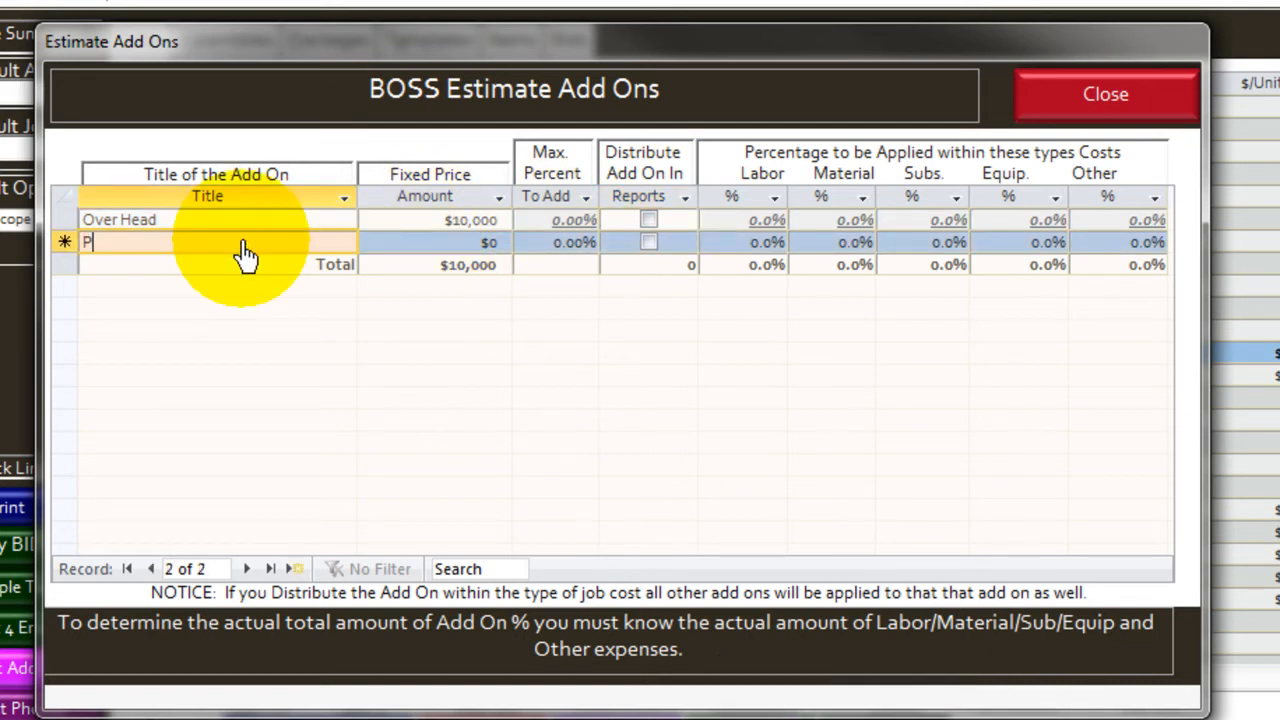
type("Profit")
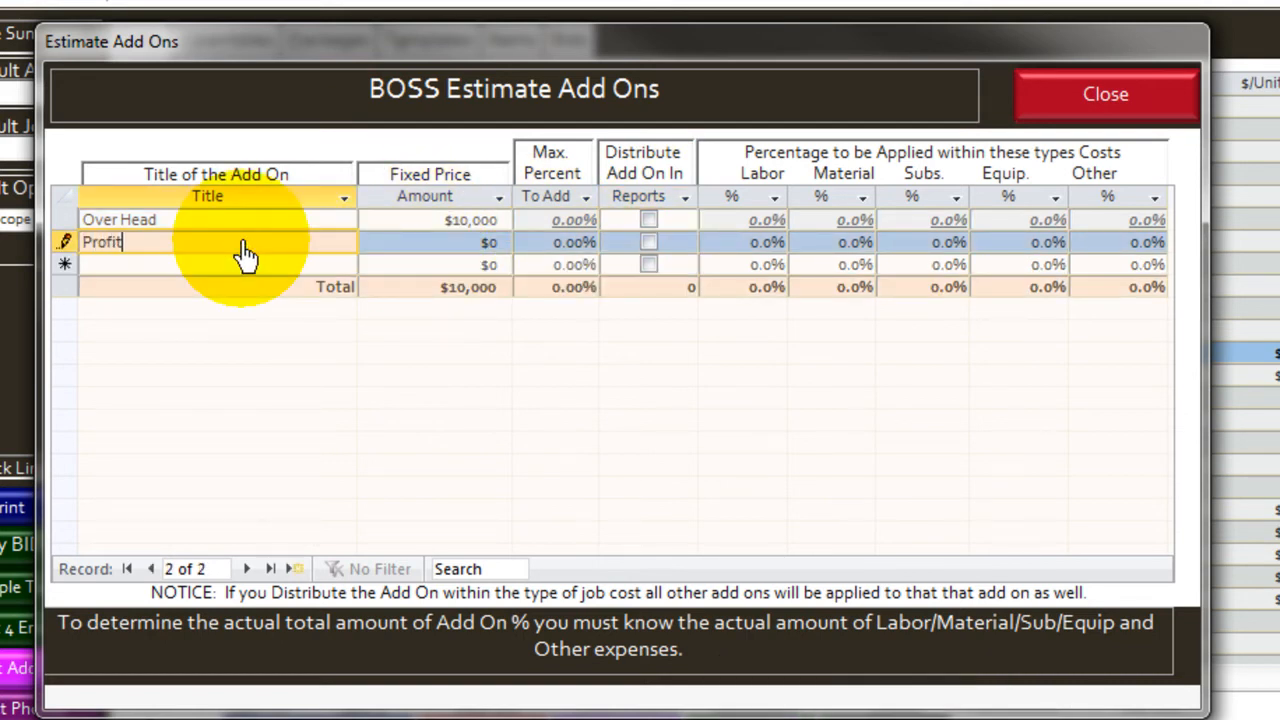
key("Tab")
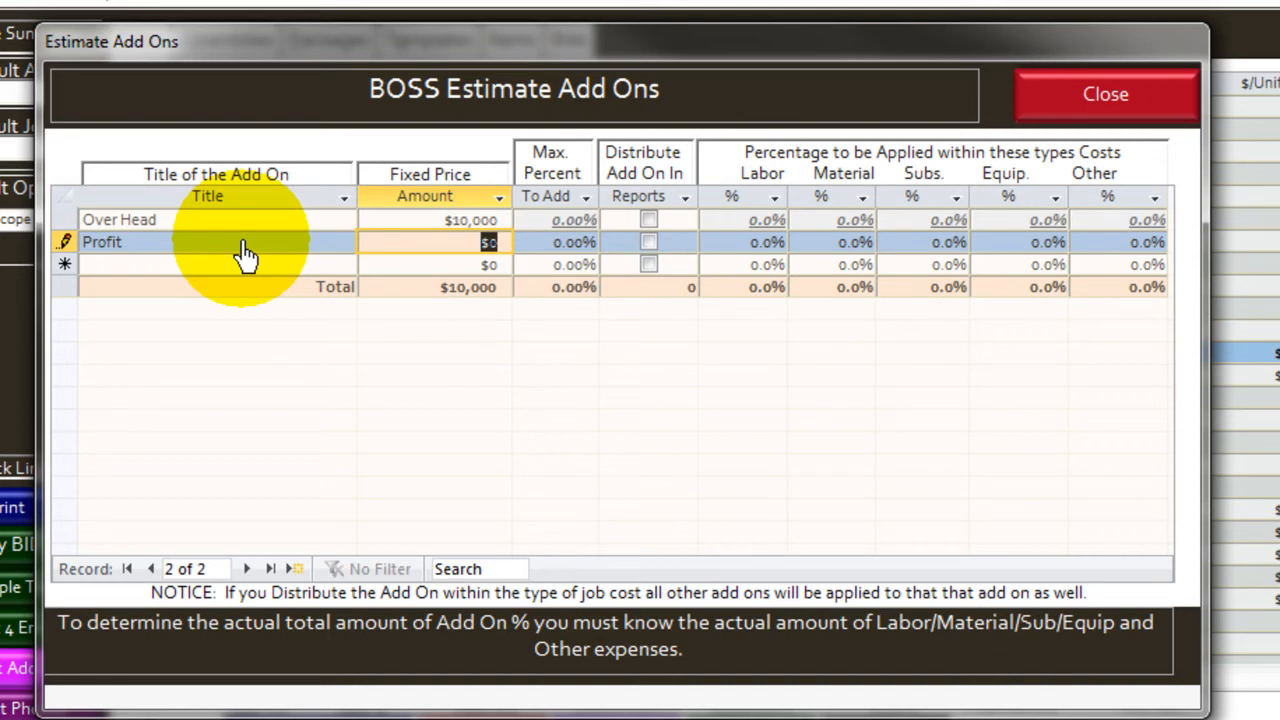
key("Tab")
type("10")
key("Tab")
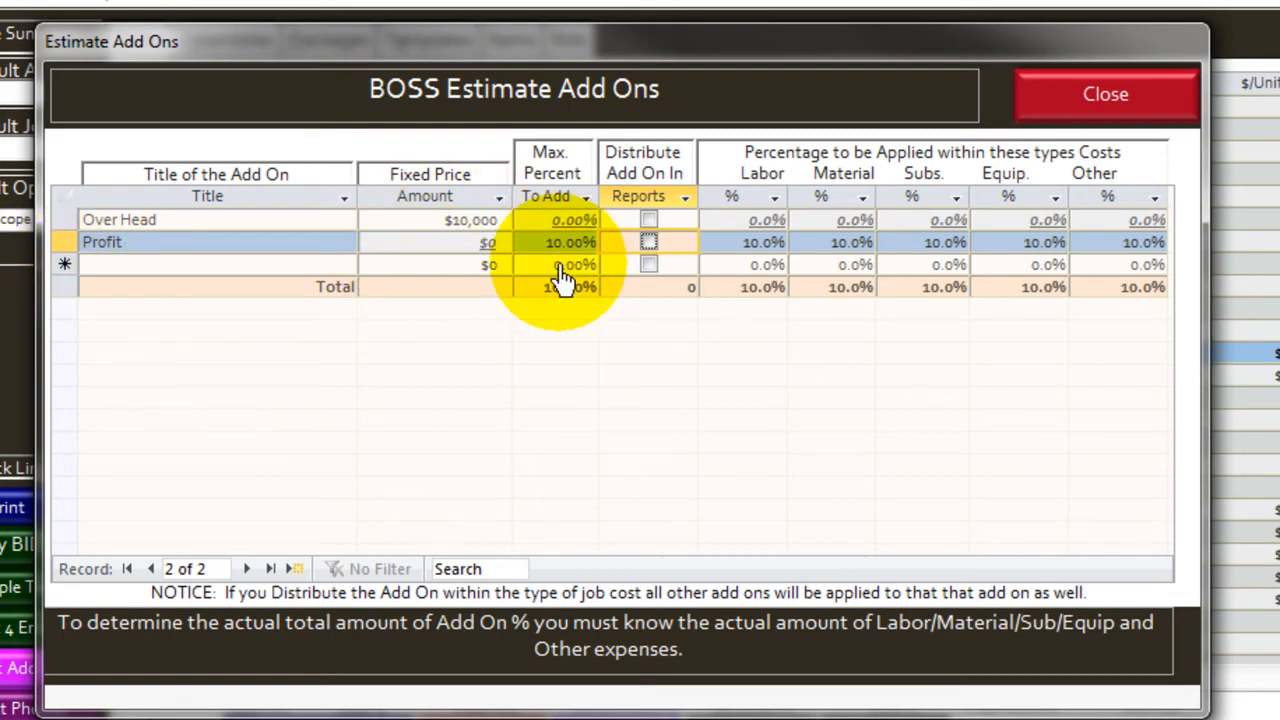
Add a third add-on titled Travel with a maximum percent of 8%
left_click(172, 268)
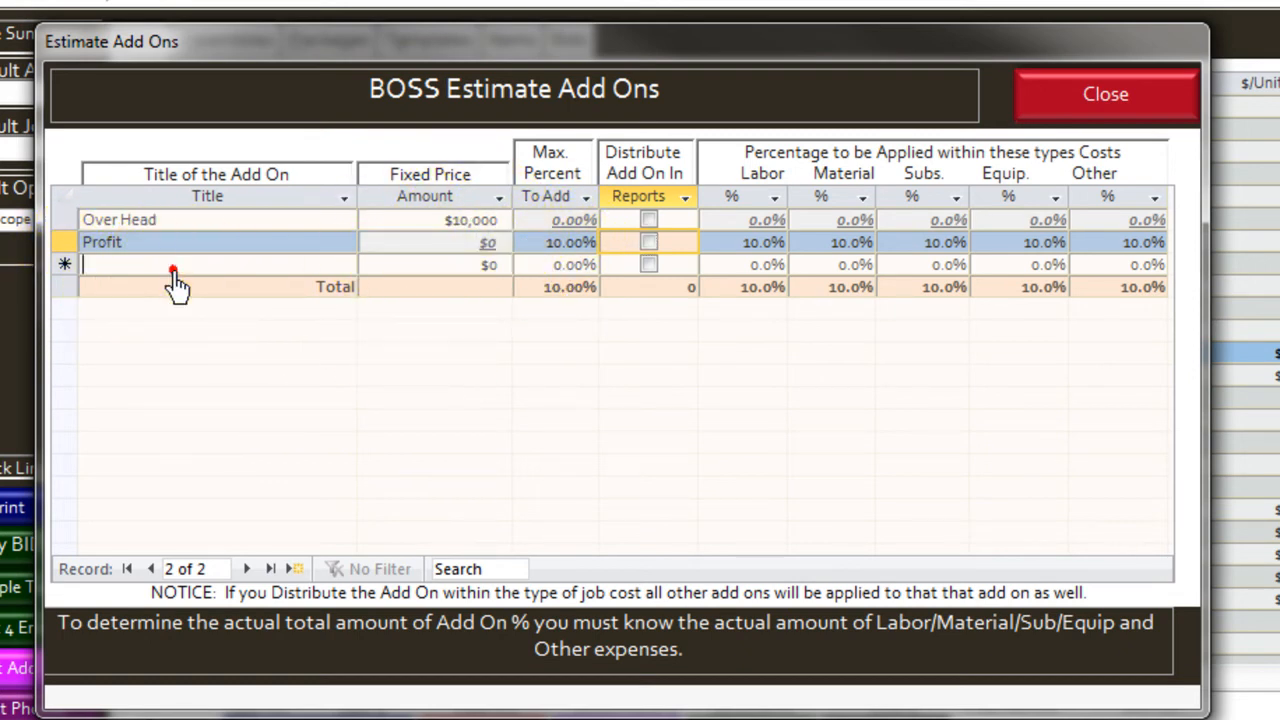
type("Tra")
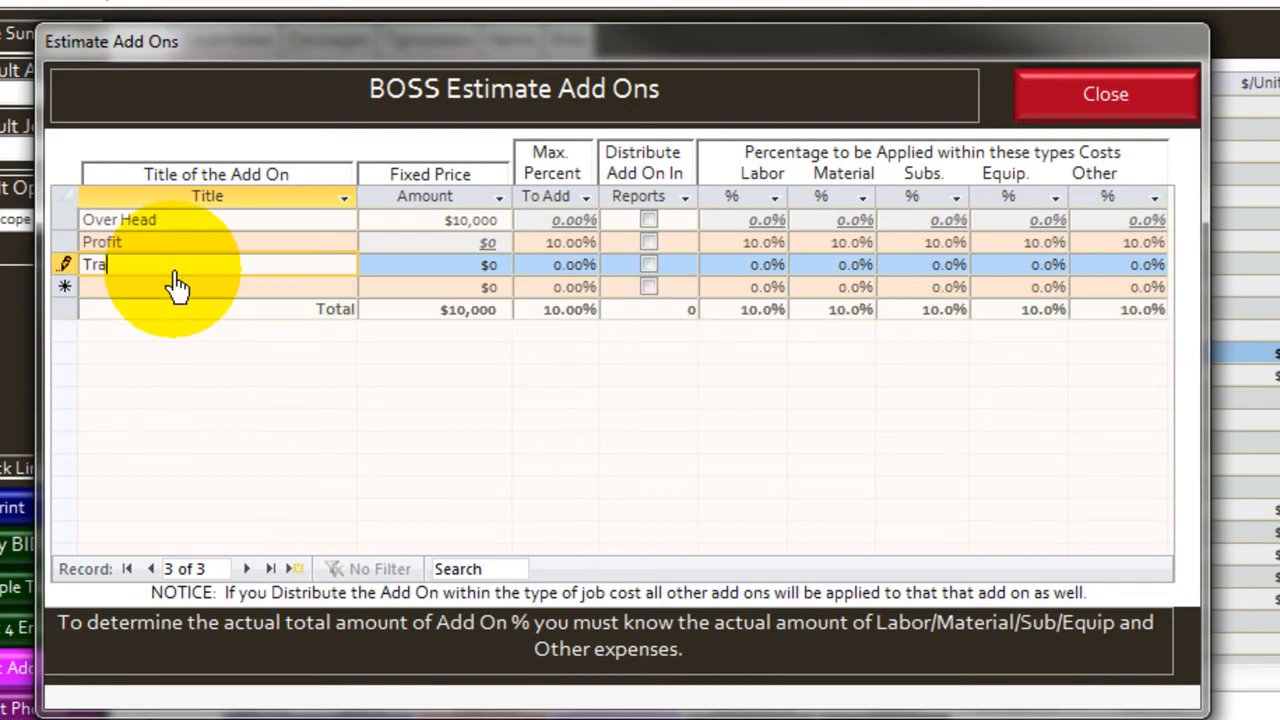
key("Tab")
key("Tab")
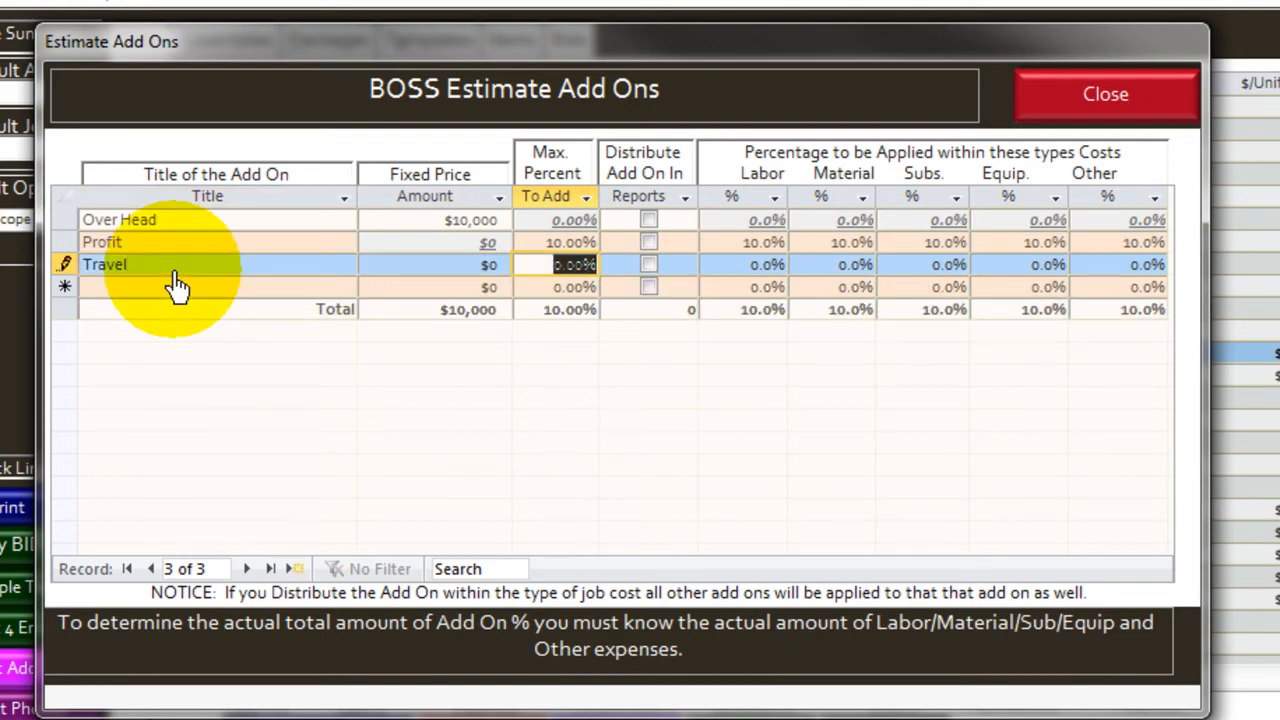
type("8")
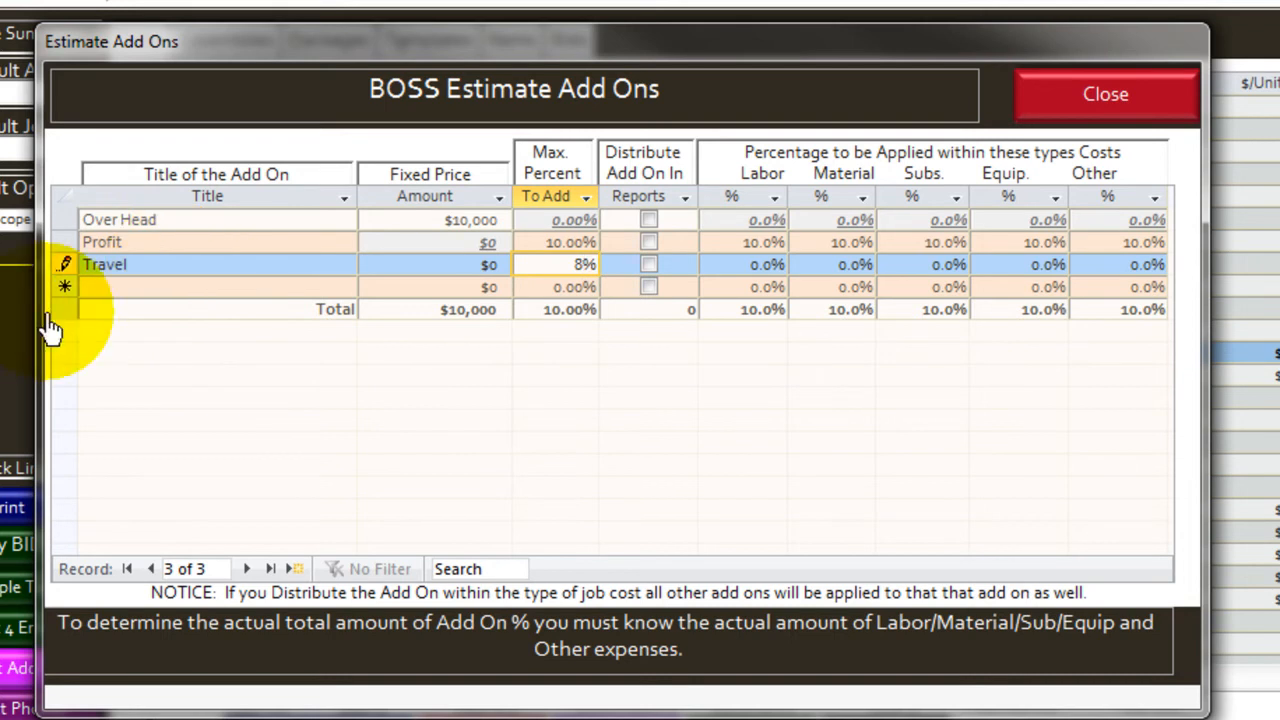
left_click(114, 292)
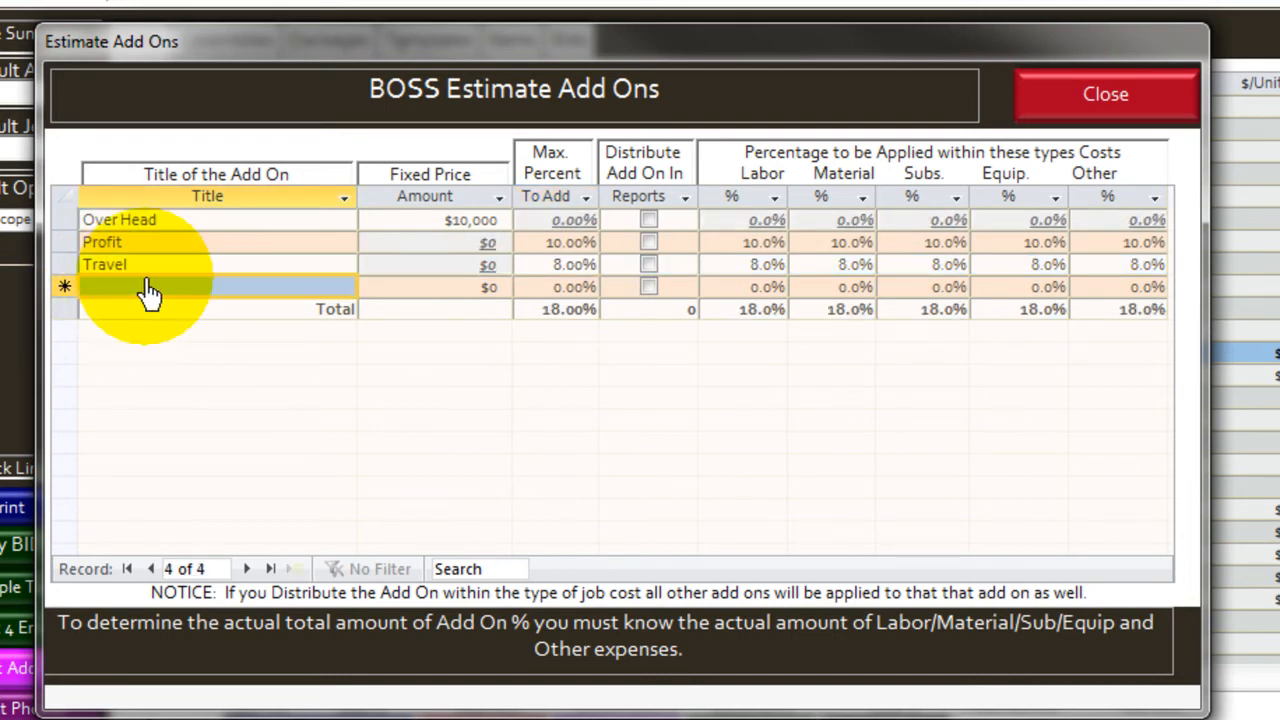
Add a fourth add-on titled Taxes with a maximum percent of 6.5%
left_click(155, 292)
type("Taxes")
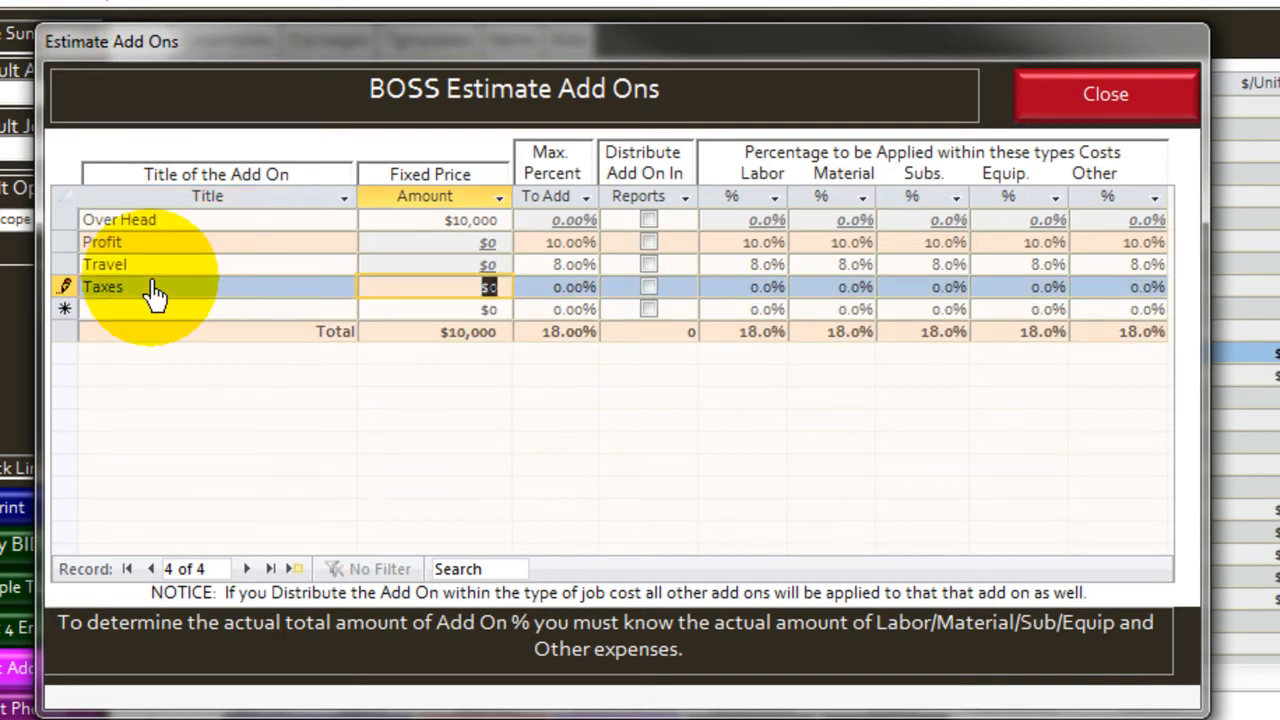
key("Tab")
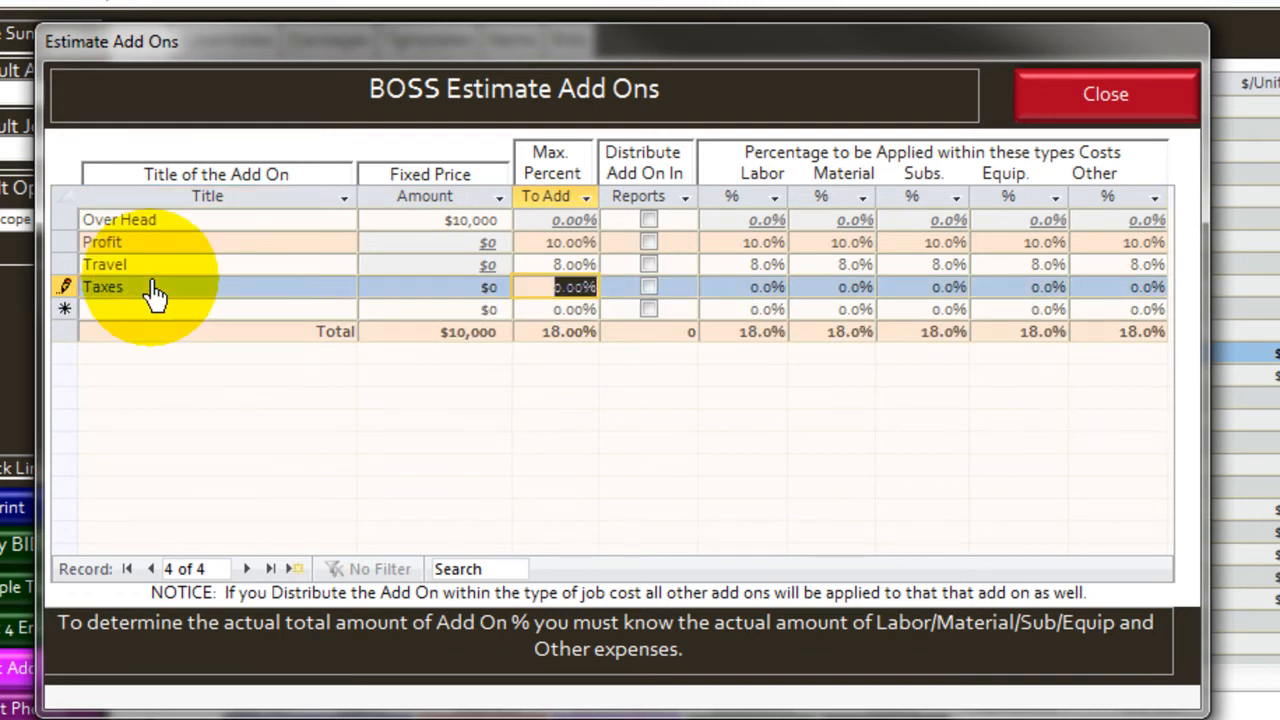
type("6.5")
key("Tab")
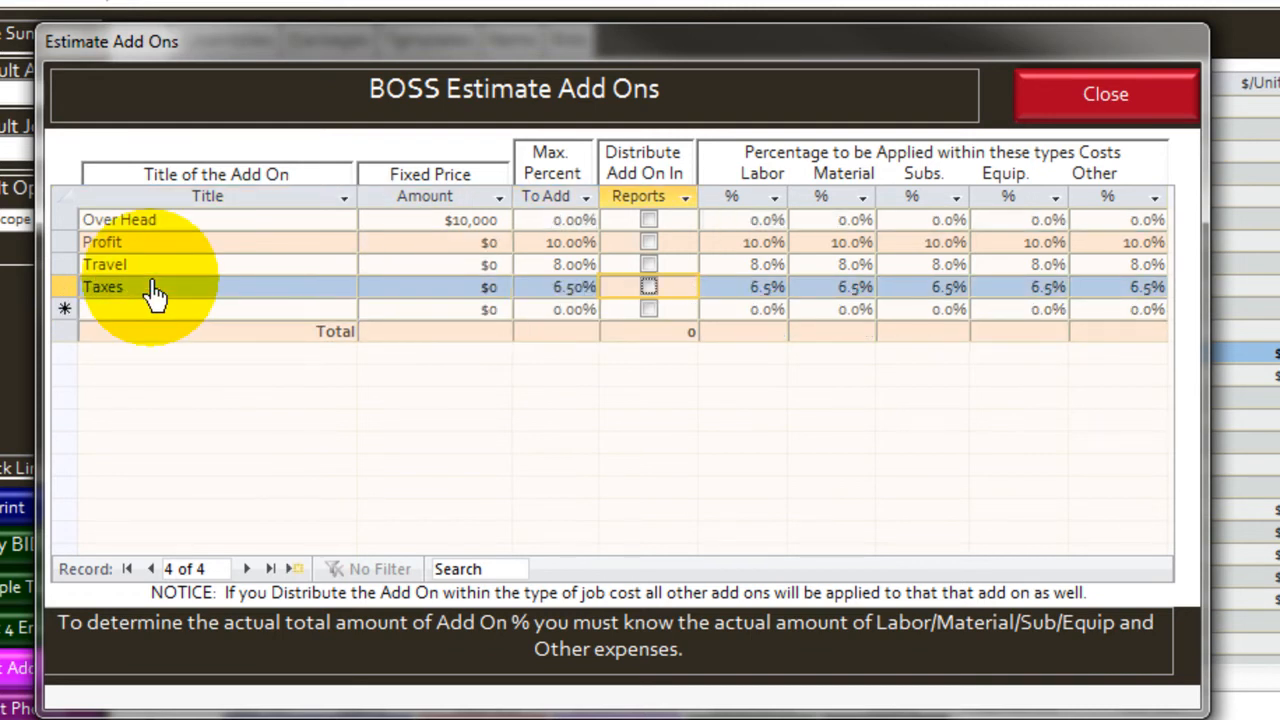
Add a fifth add-on titled "Fee - Equipment" with a maximum percent of 10%
left_click(158, 310)
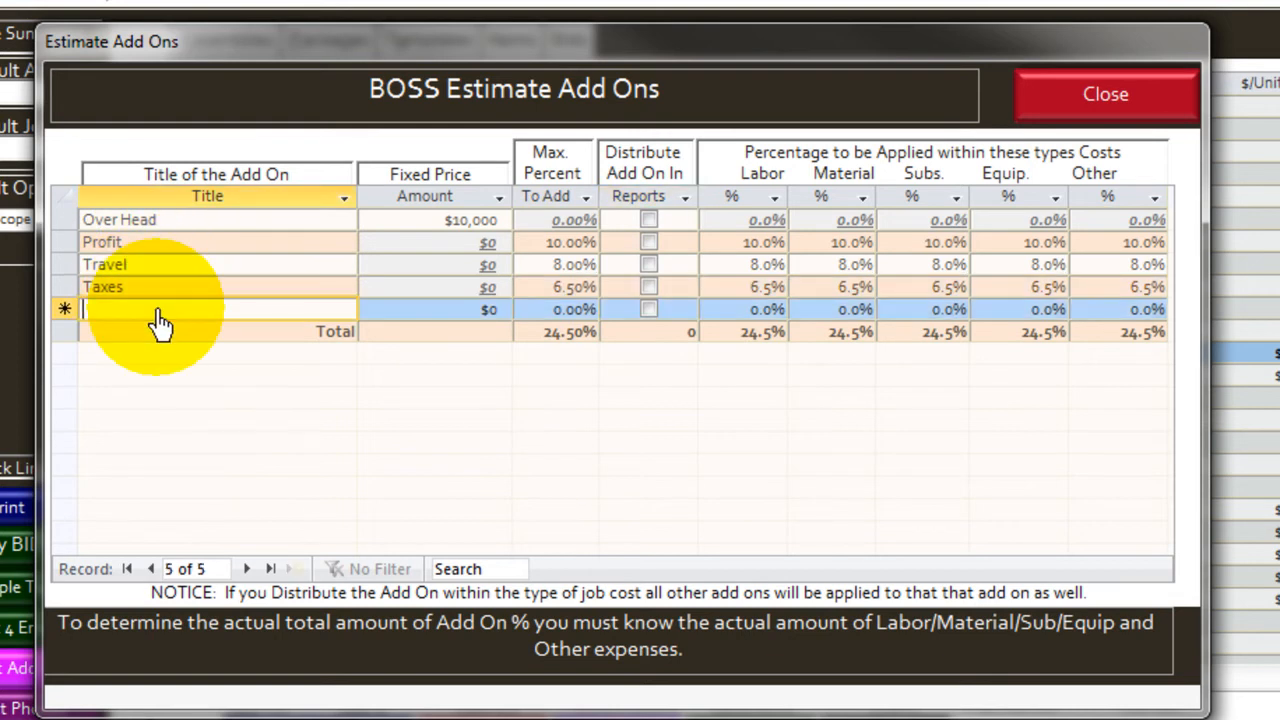
type("Fee")
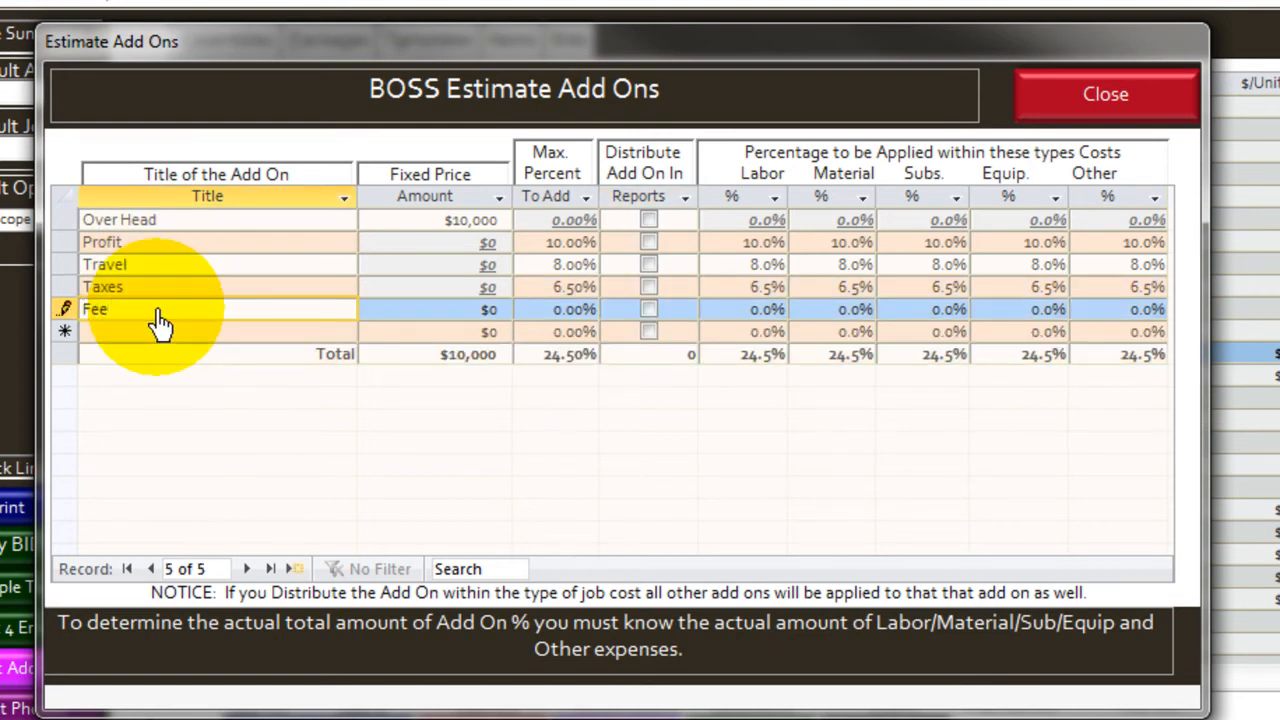
type(" - Equipment")
key("Tab")
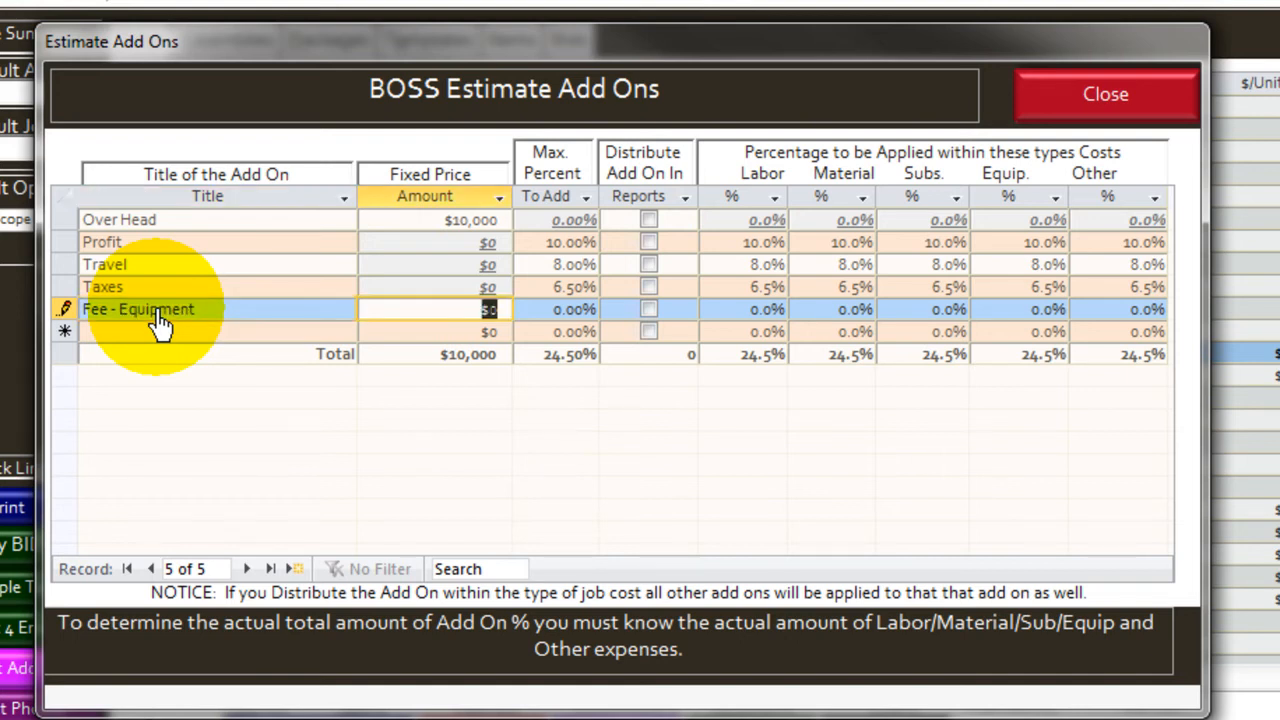
key("Tab")
type("10")
key("Tab")
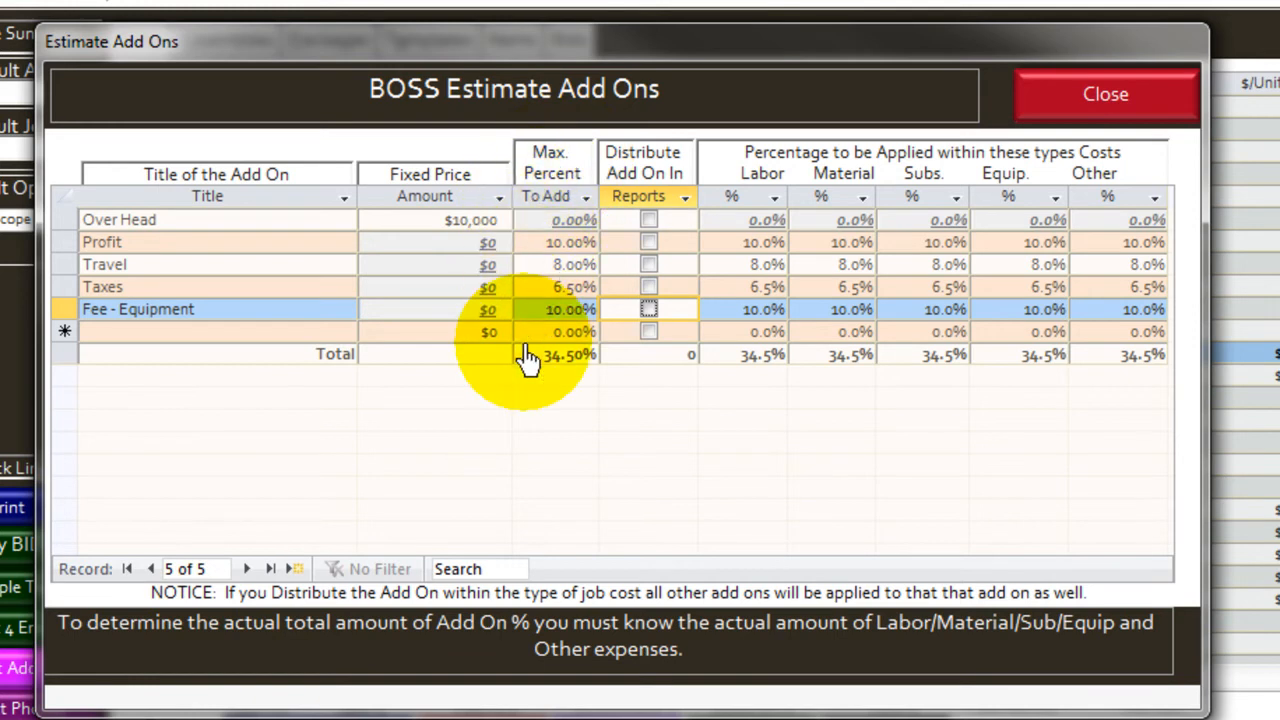
Enable distribution in reports for the Travel and Taxes add-ons only
left_click(648, 221)
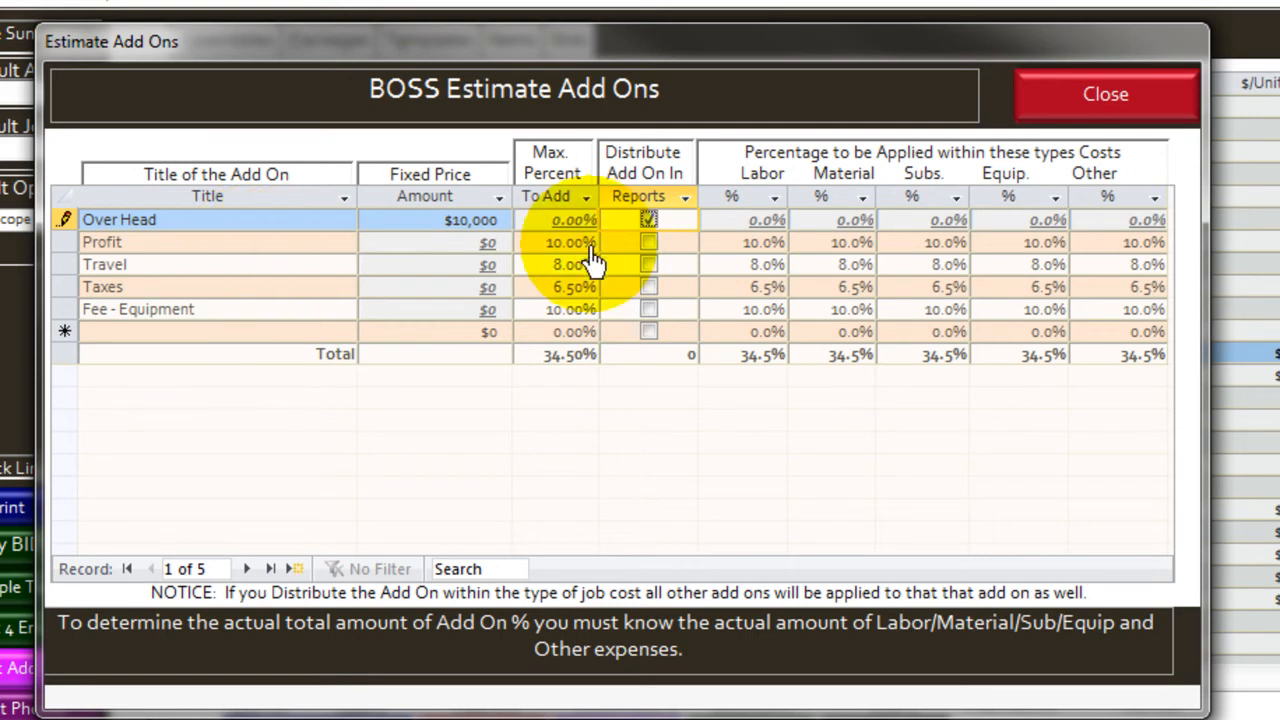
left_click(649, 219)
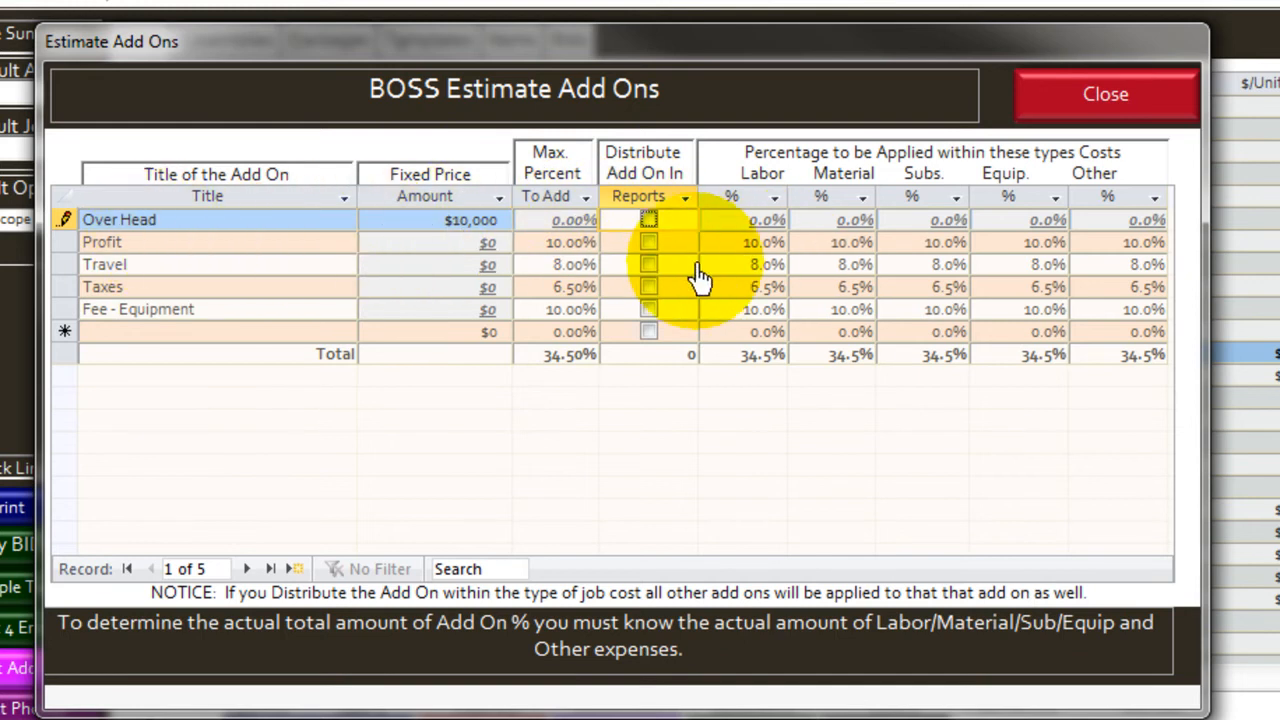
left_click(648, 265)
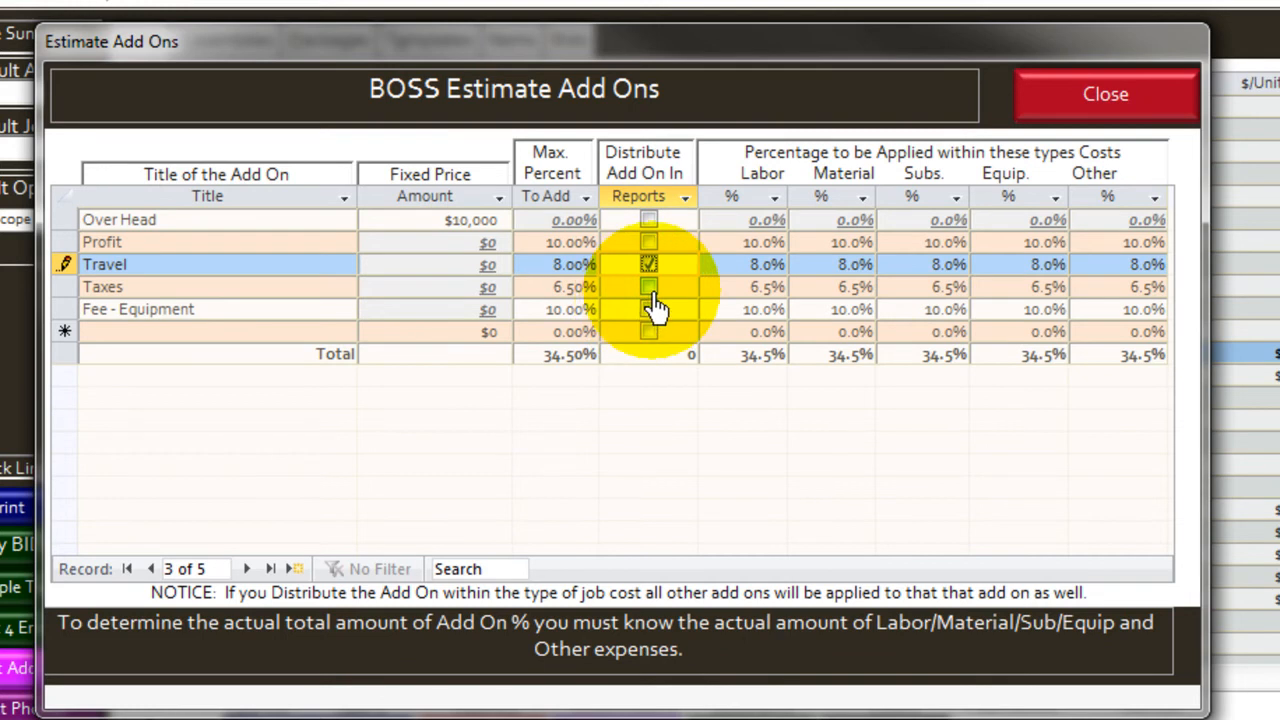
left_click(649, 288)
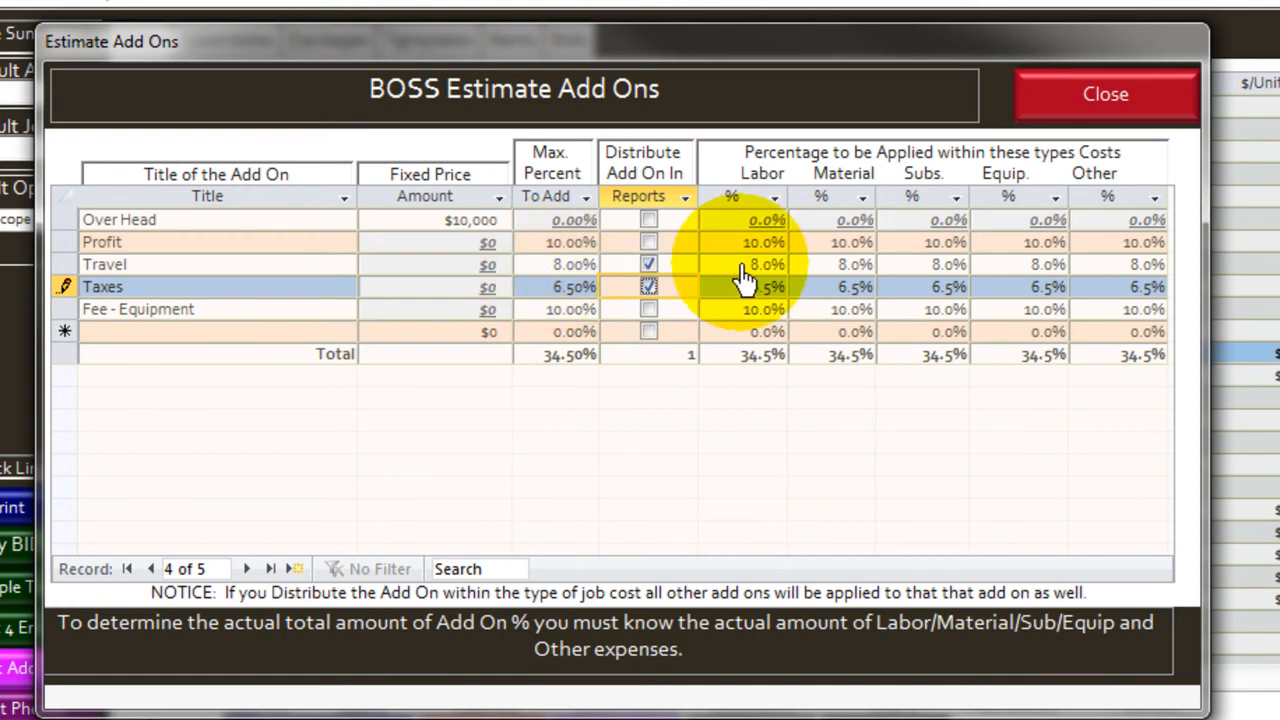
Set the Travel add-on's percentages to 0% for Material, 2% for Subs, 3% for Equip and 4% for Other
left_click(843, 264)
type("0")
key("Tab")
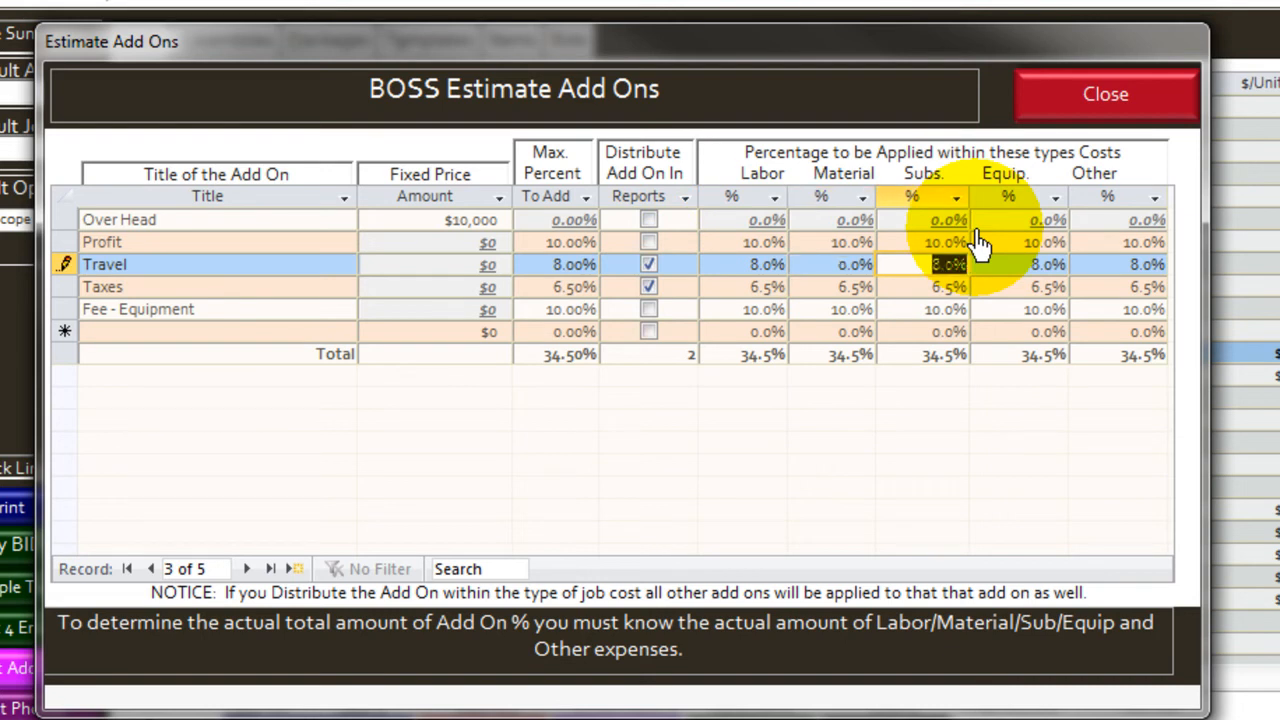
type("2")
key("Tab")
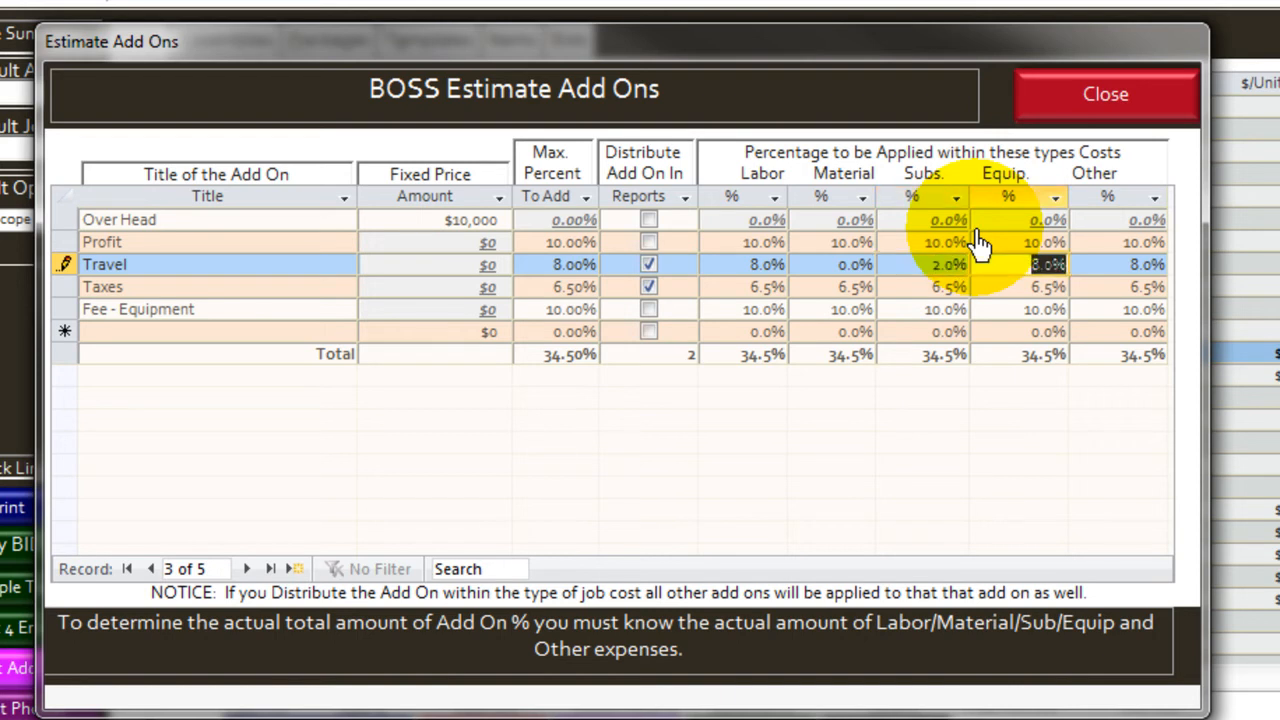
type("3")
key("Tab")
type("4")
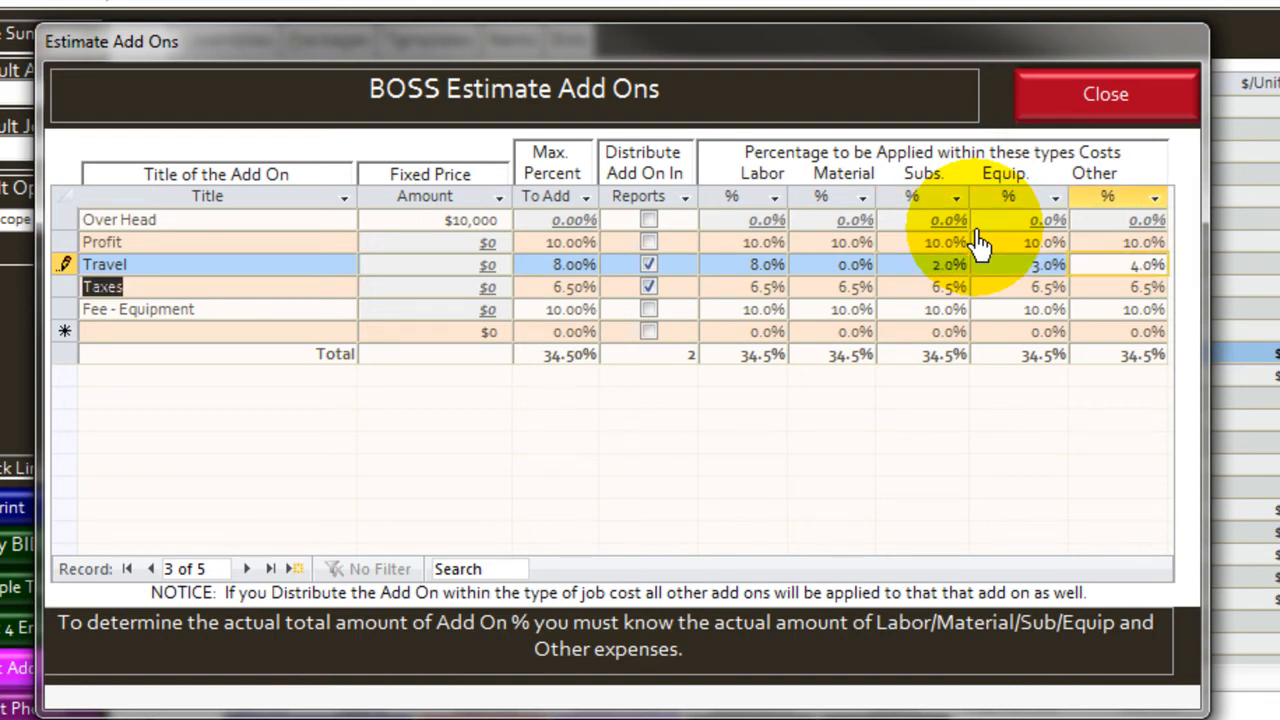
key("Tab")
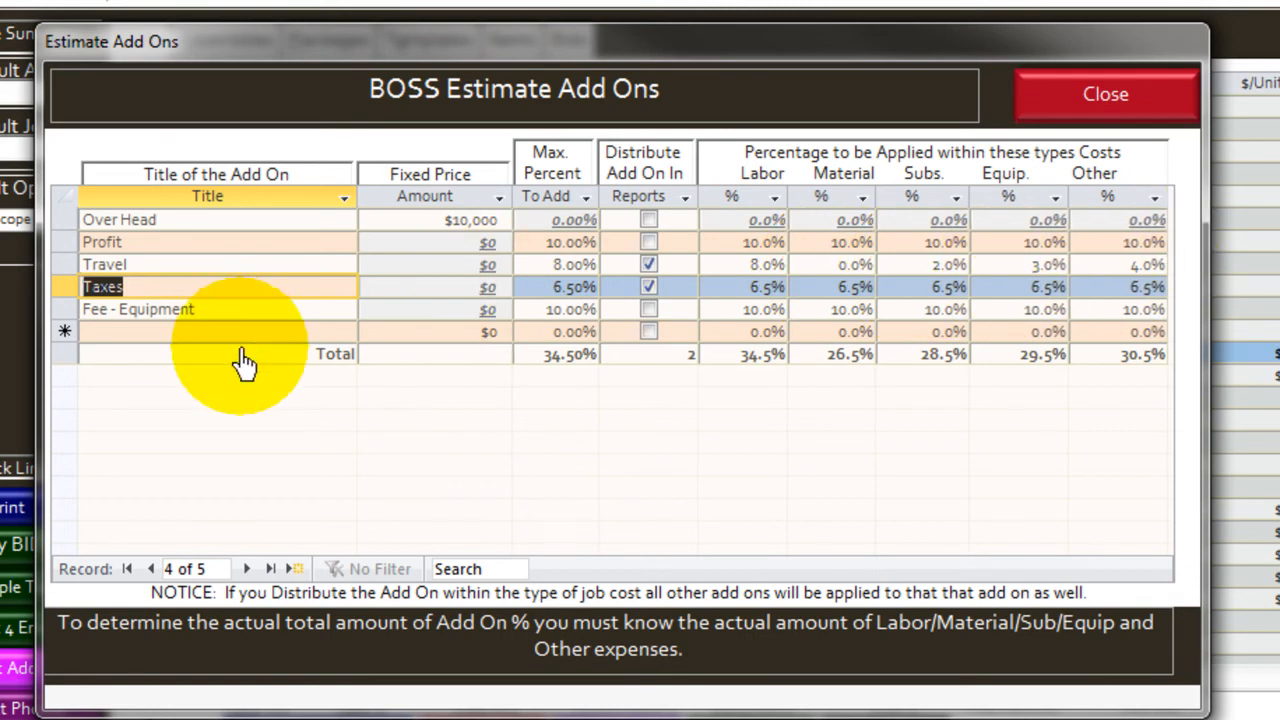
Set the Taxes add-on's Labor, Subs, Equip and Other percentages to 0%, so it applies only to Material
left_click_drag(721, 291, 800, 305)
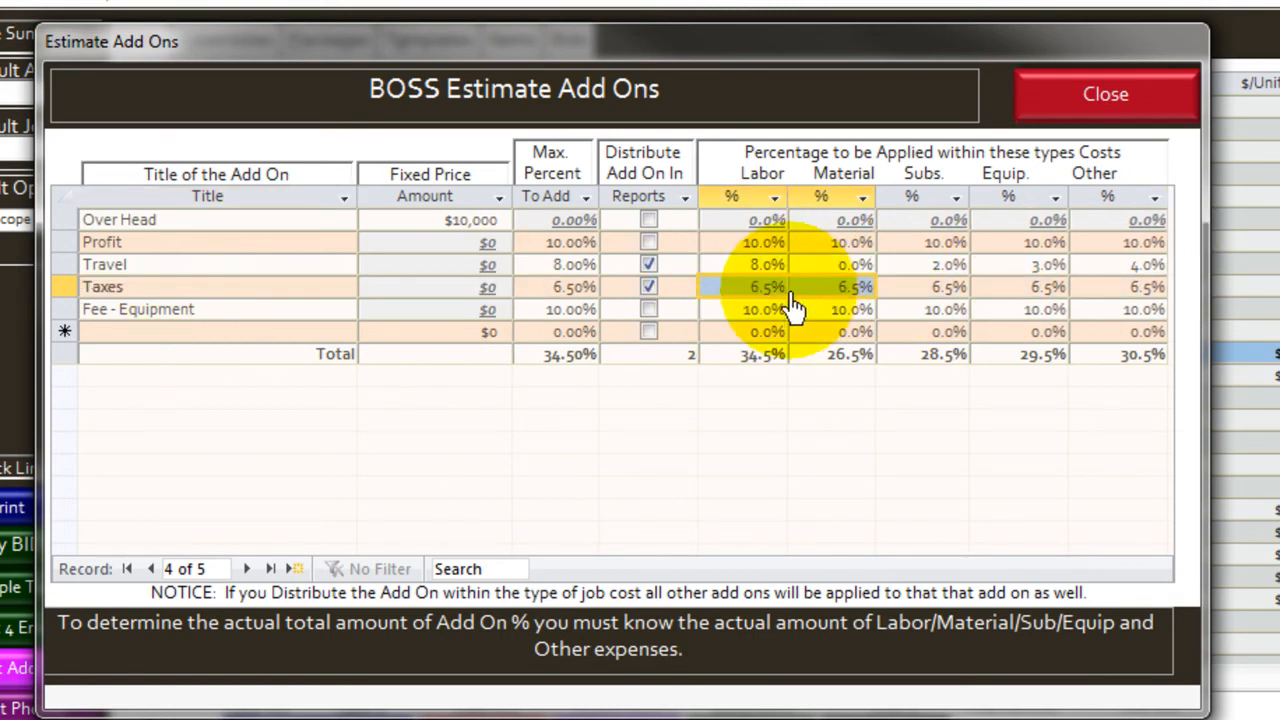
left_click(745, 300)
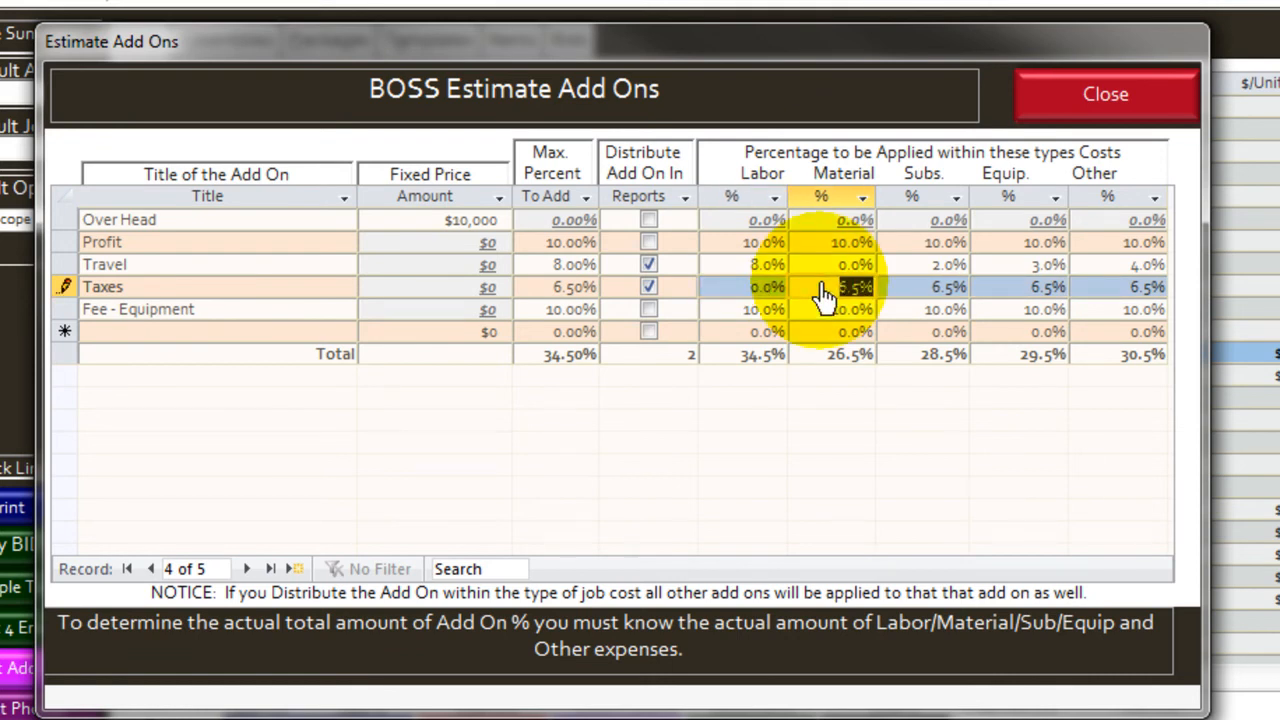
key("Tab")
type("0")
key("Tab")
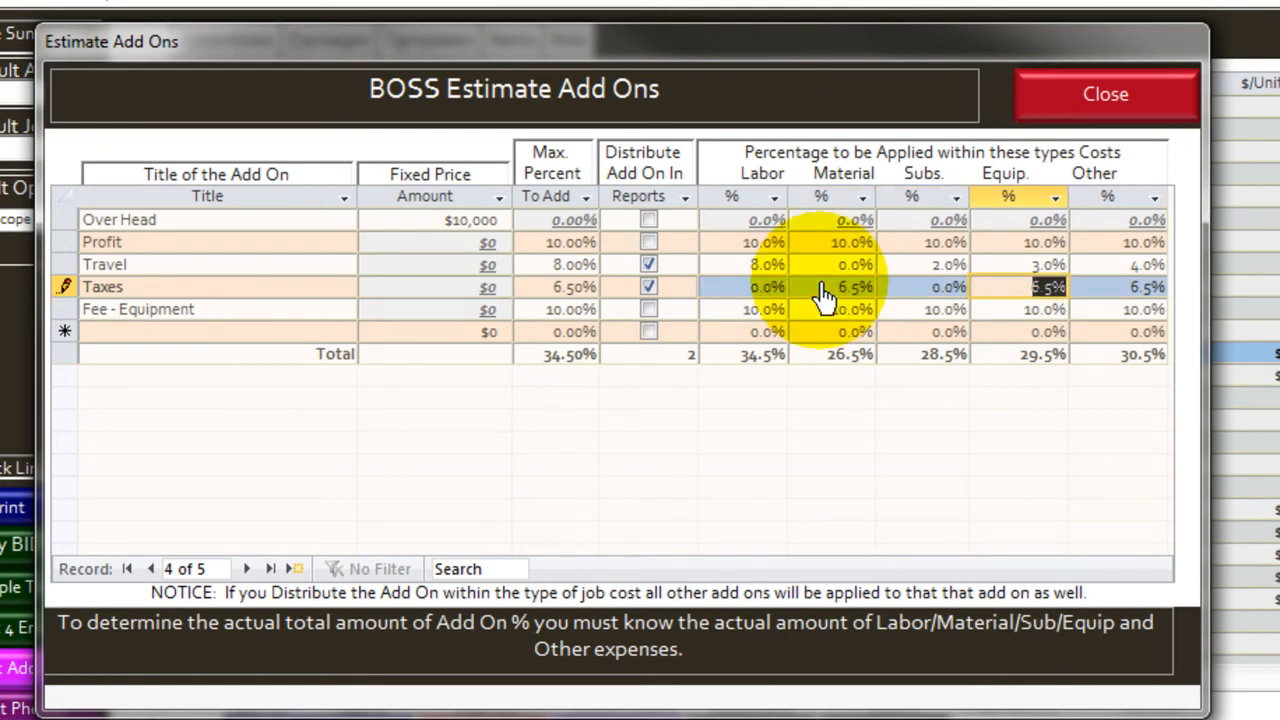
type("0")
key("Tab")
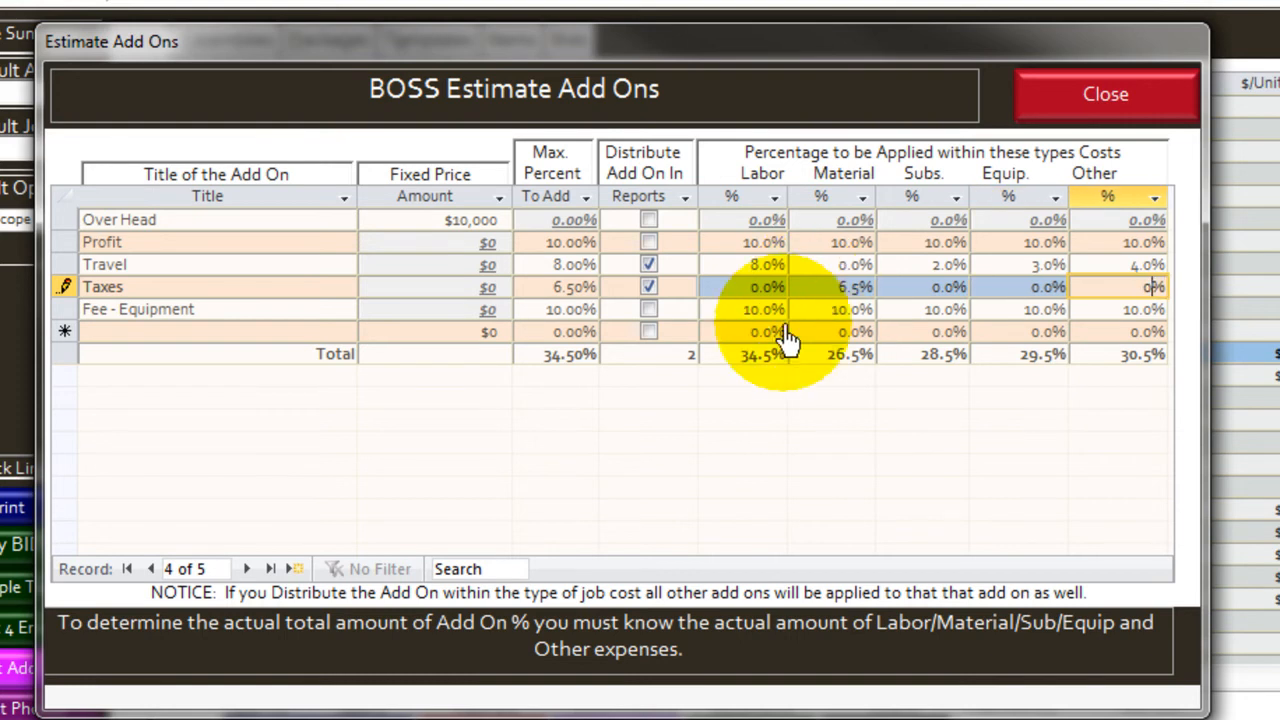
Set the Fee - Equipment add-on's Labor, Material, Subs and Other percentages to 0%, so it applies only to equipment
left_click(738, 310)
left_click_drag(738, 310, 822, 318)
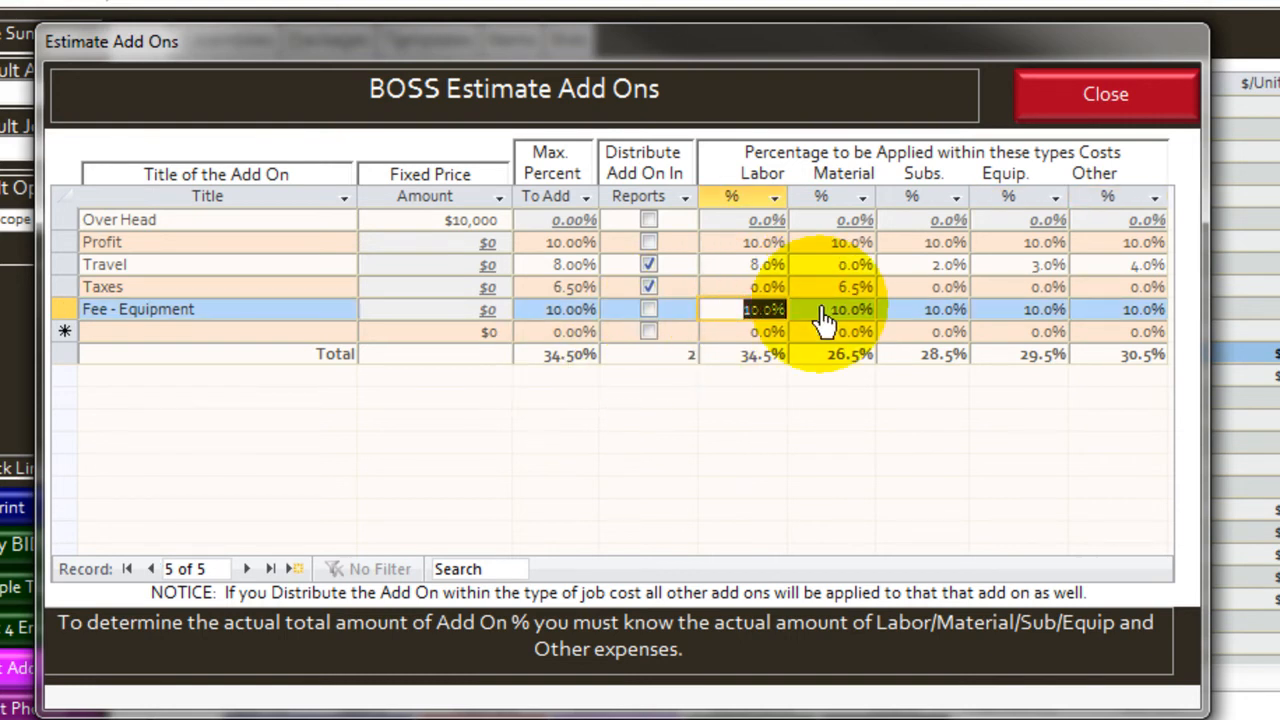
type("0")
key("Tab")
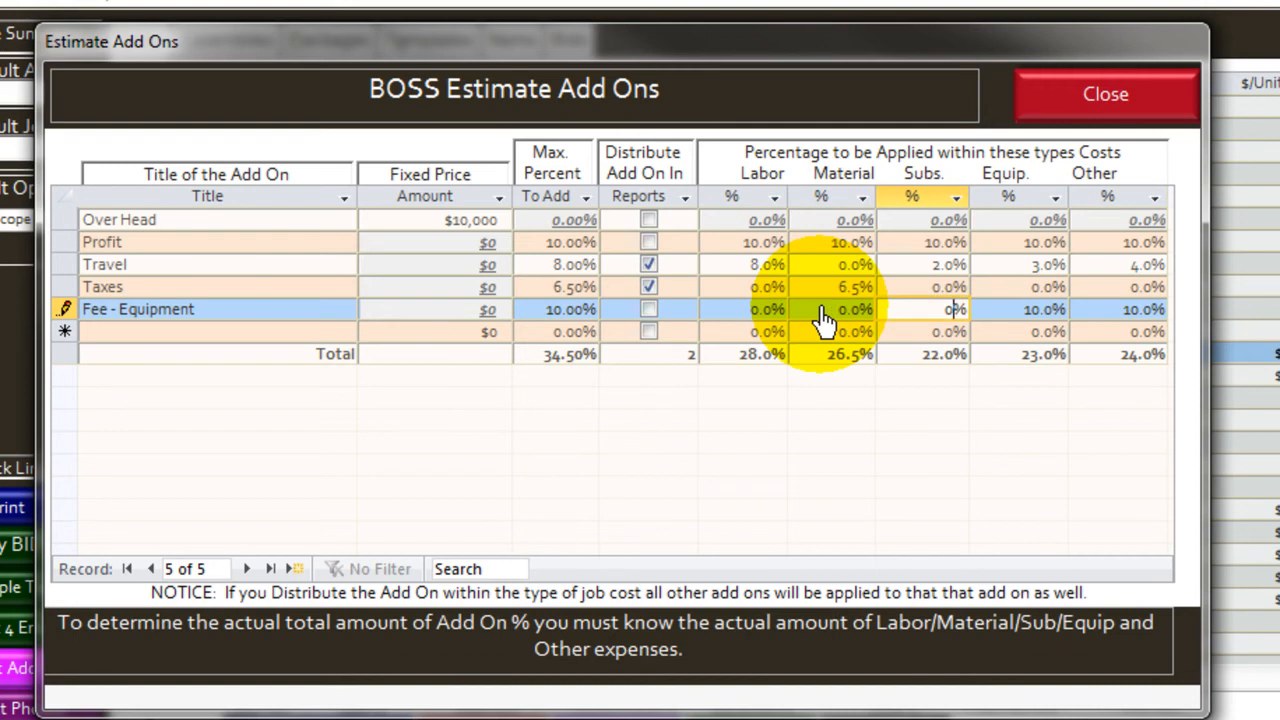
key("Tab")
key("Tab")
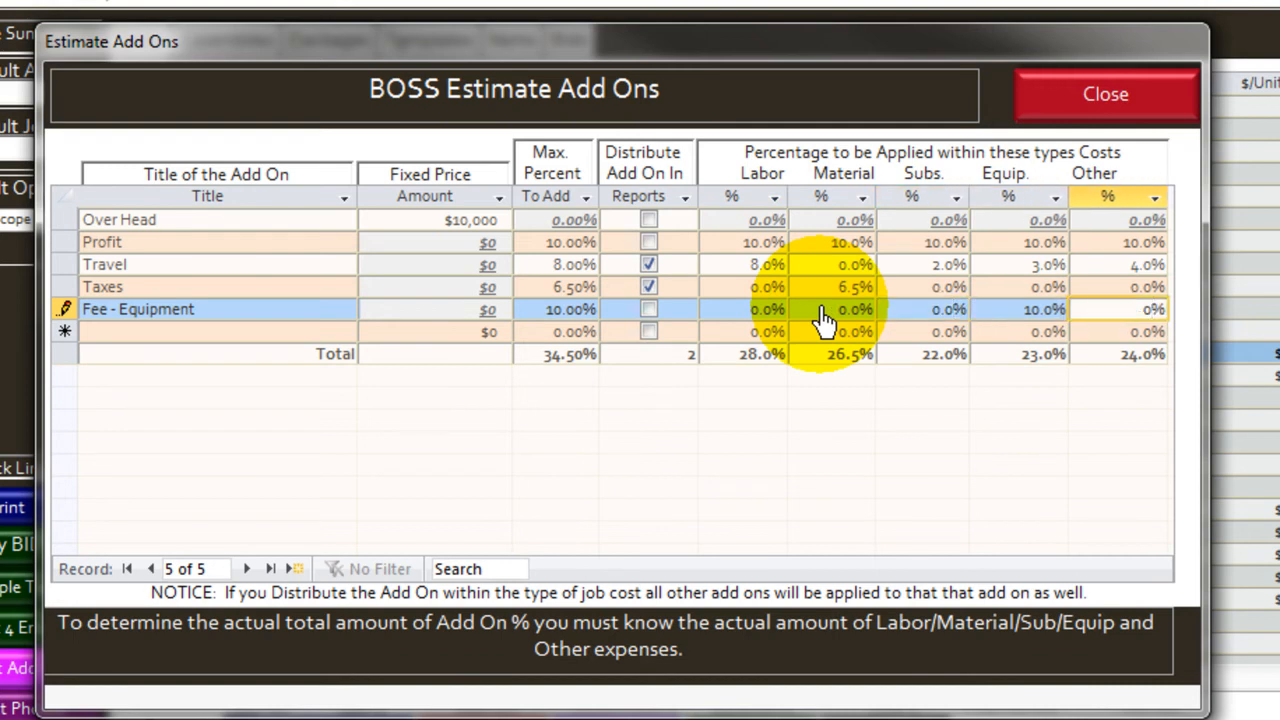
type("0")
left_click(1046, 264)
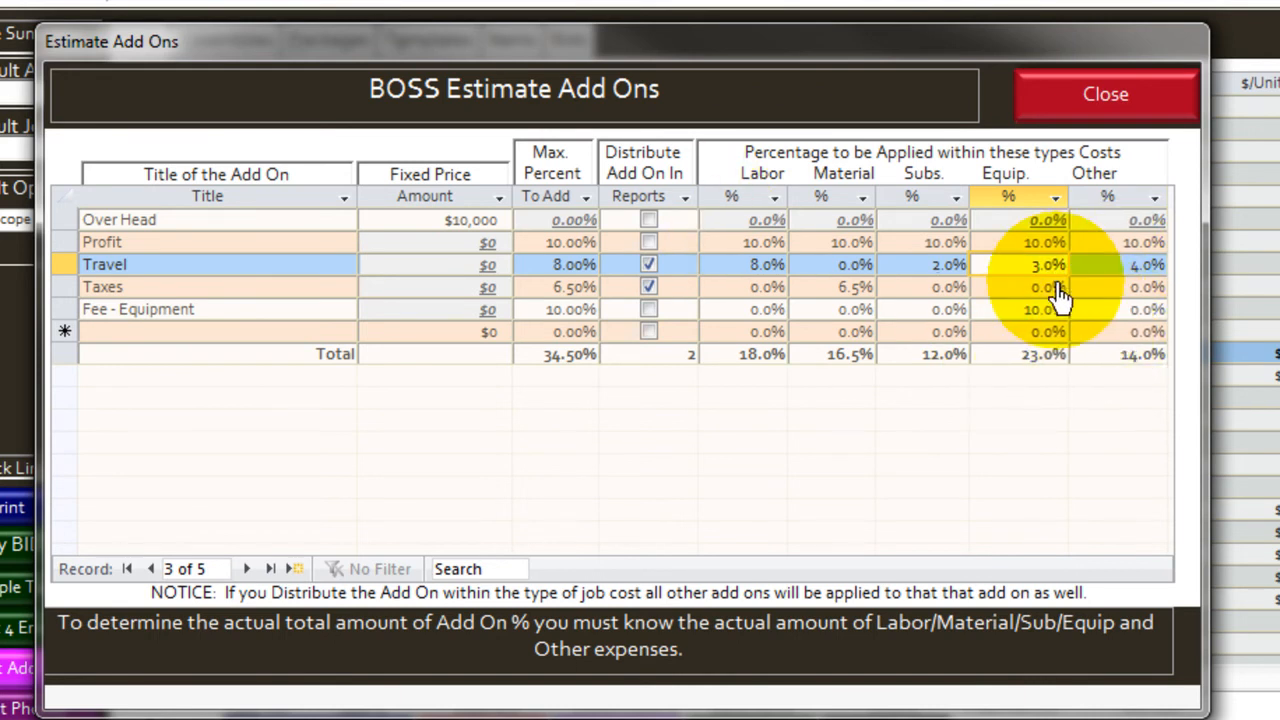
Close the add-ons window and proceed through the possible-errors check to the estimate's reporting screen
left_click(650, 286)
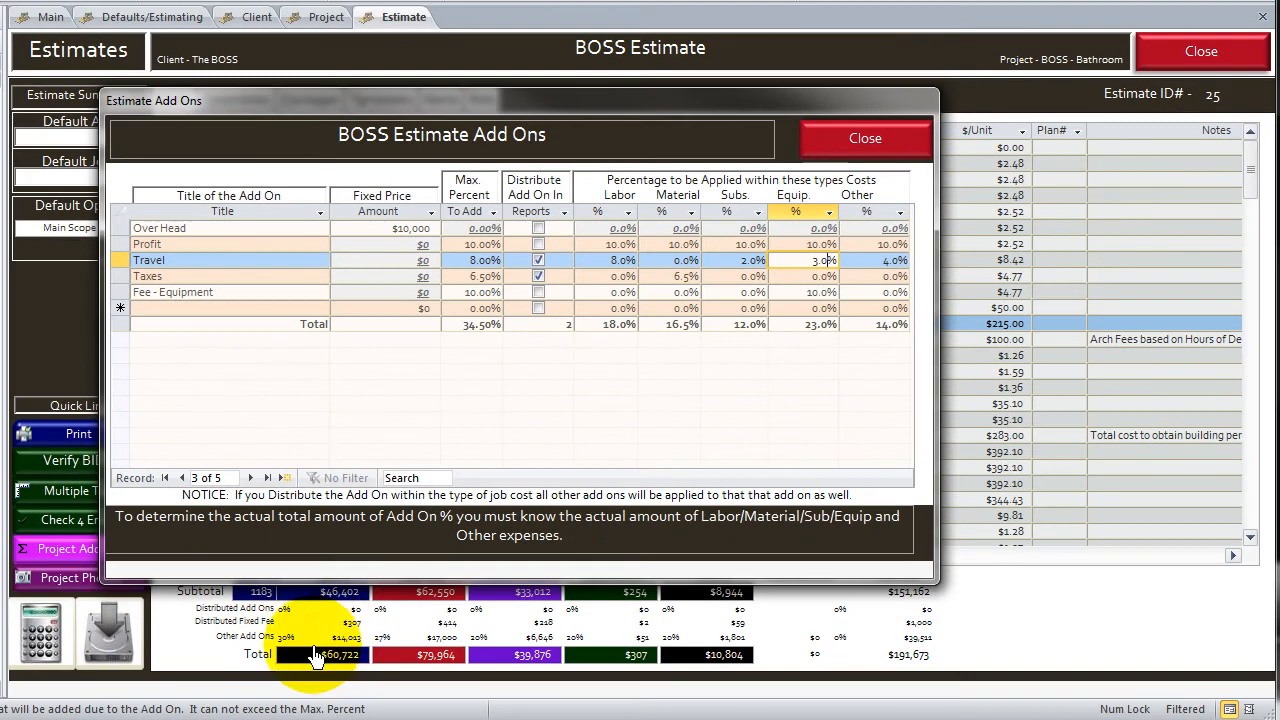
left_click(866, 140)
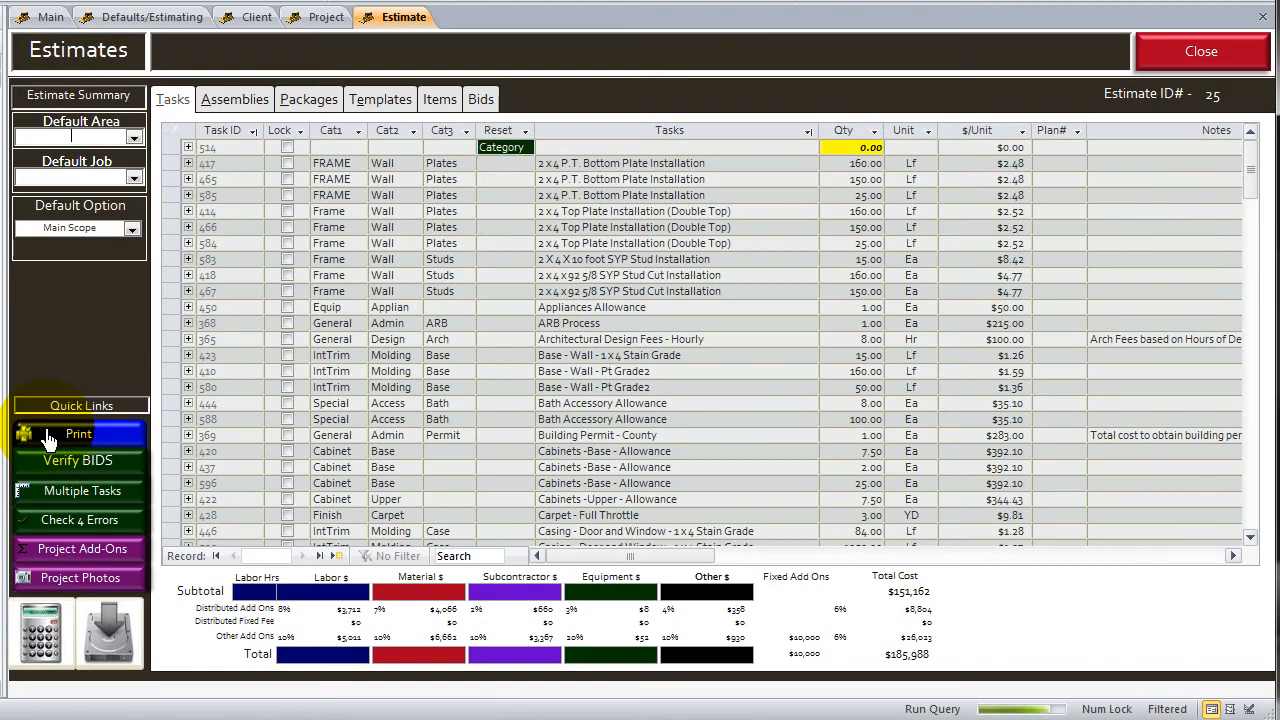
left_click(48, 440)
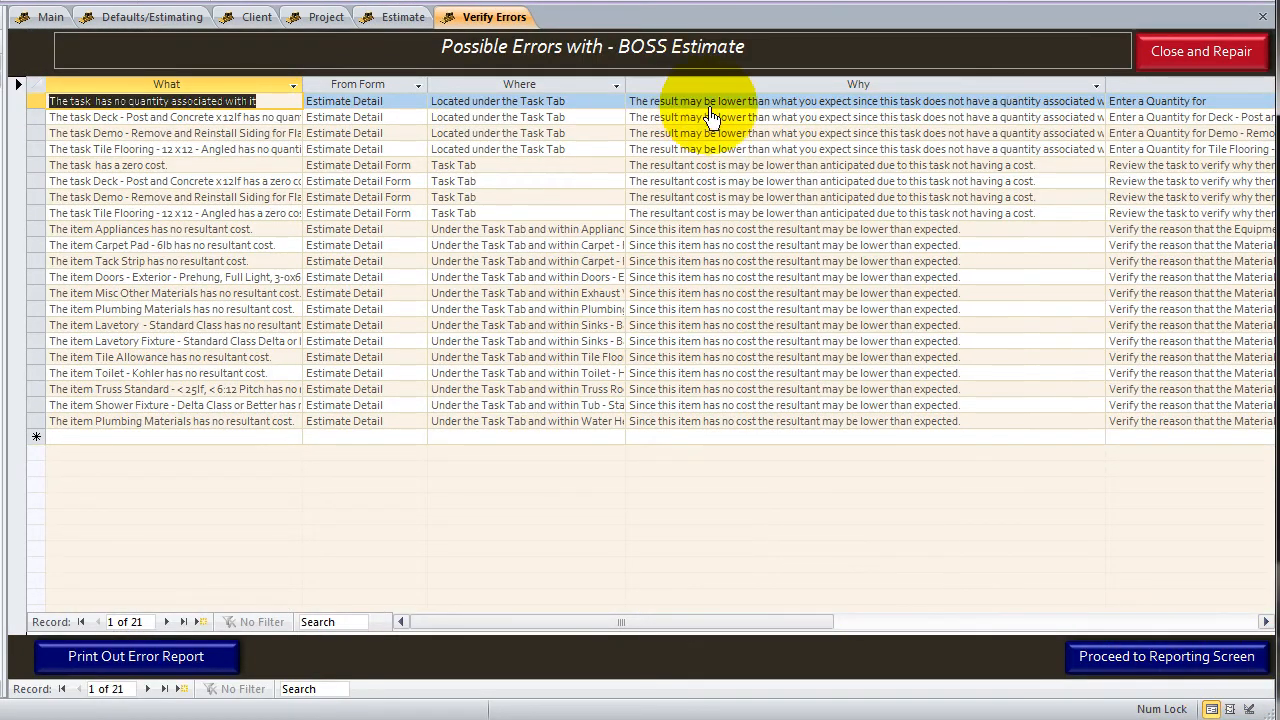
left_click(1096, 674)
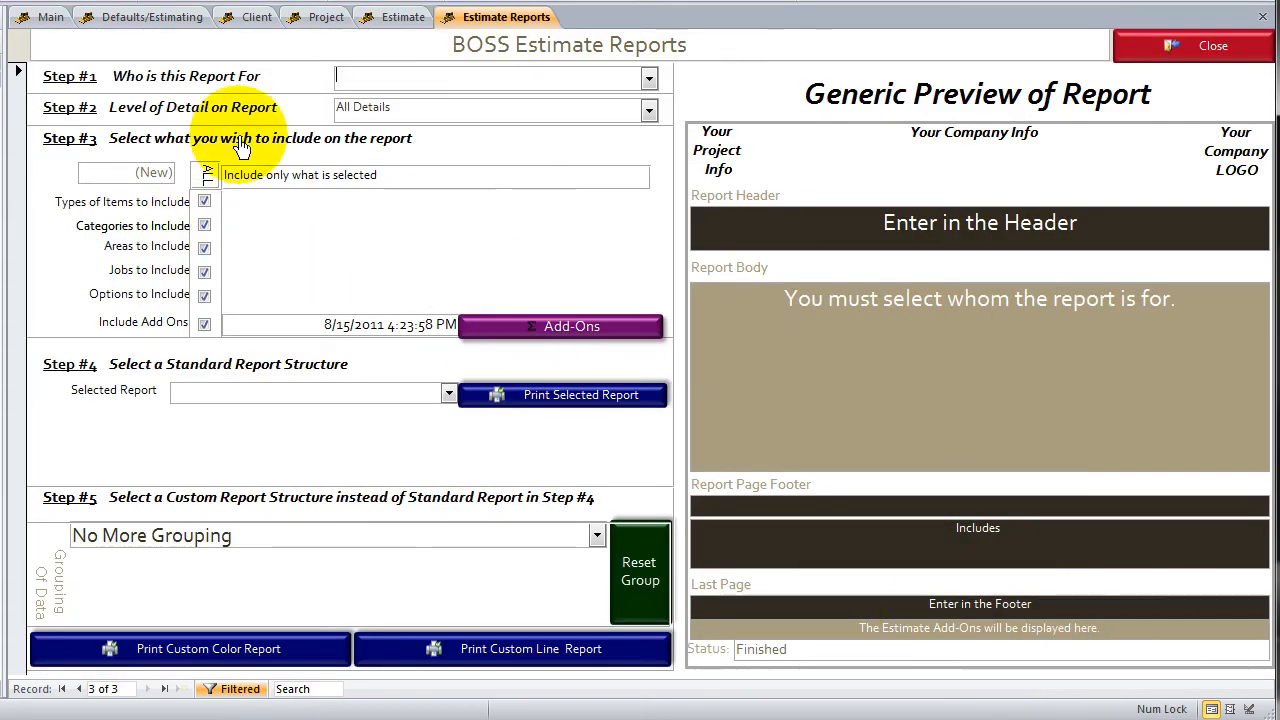
Set the report's recipient to Client and review the add-ons included in it
left_click(649, 79)
left_click(350, 117)
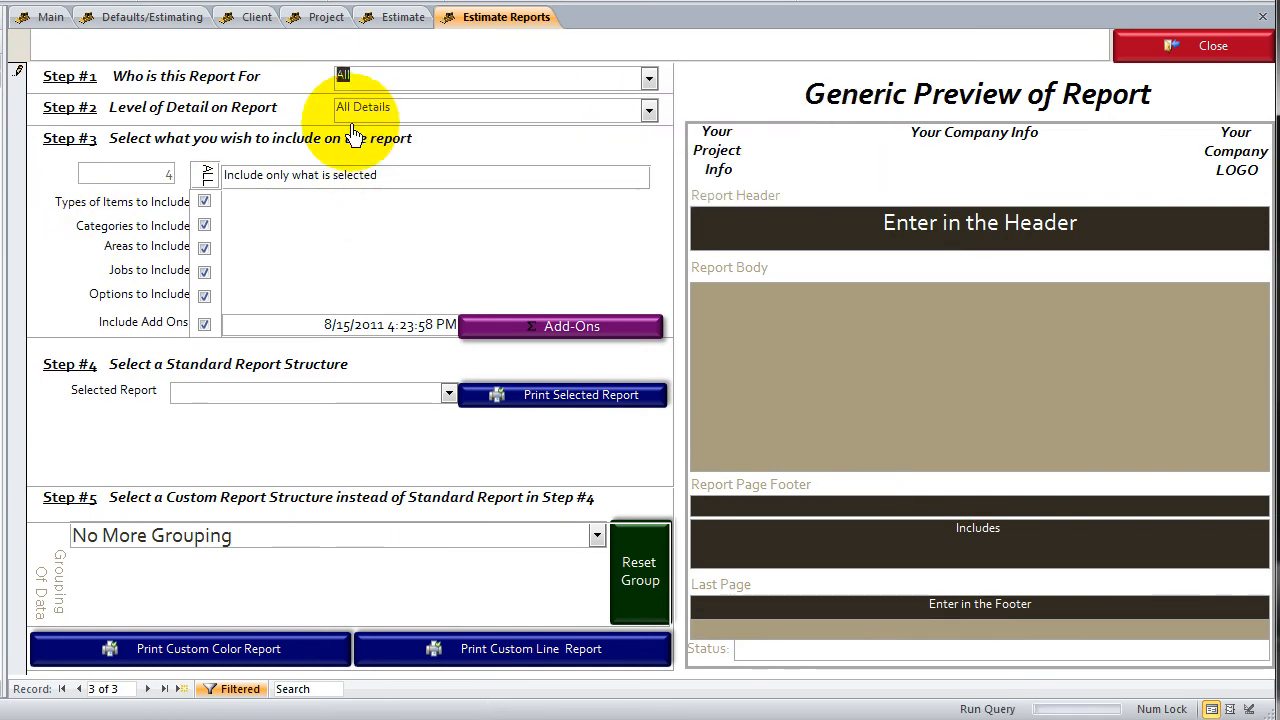
left_click(649, 82)
left_click(382, 131)
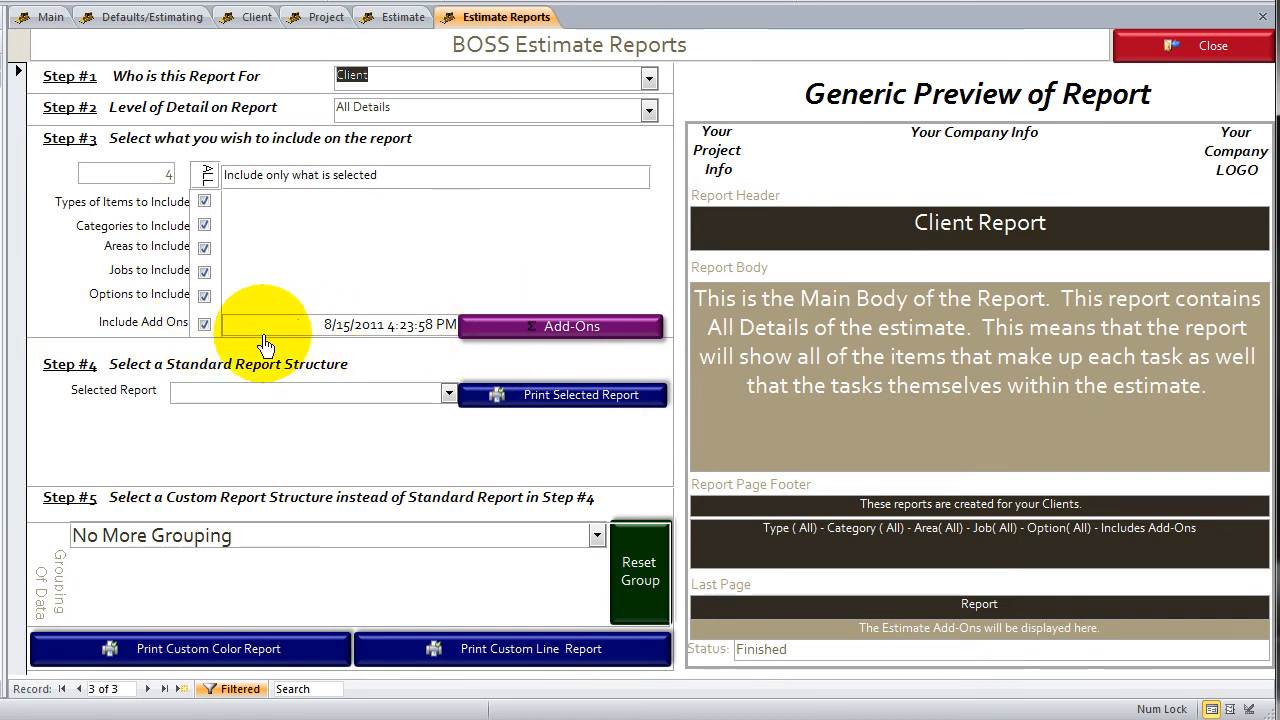
left_click(526, 327)
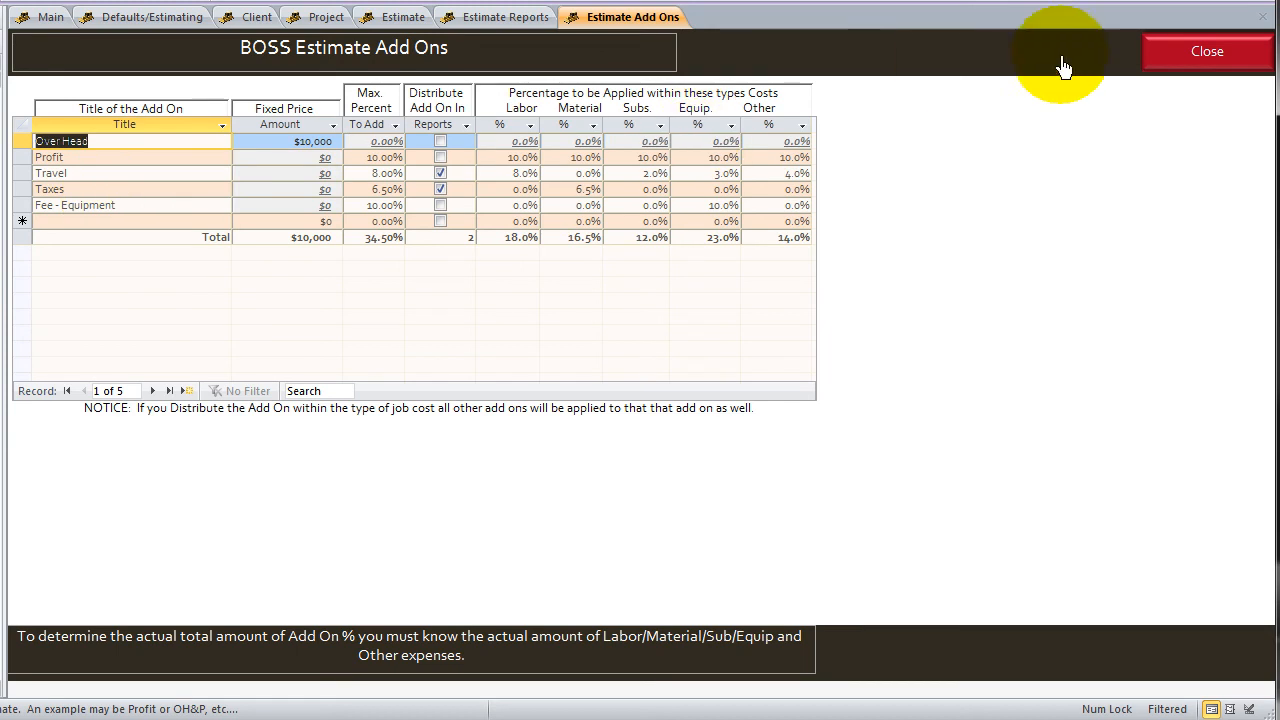
left_click(1180, 60)
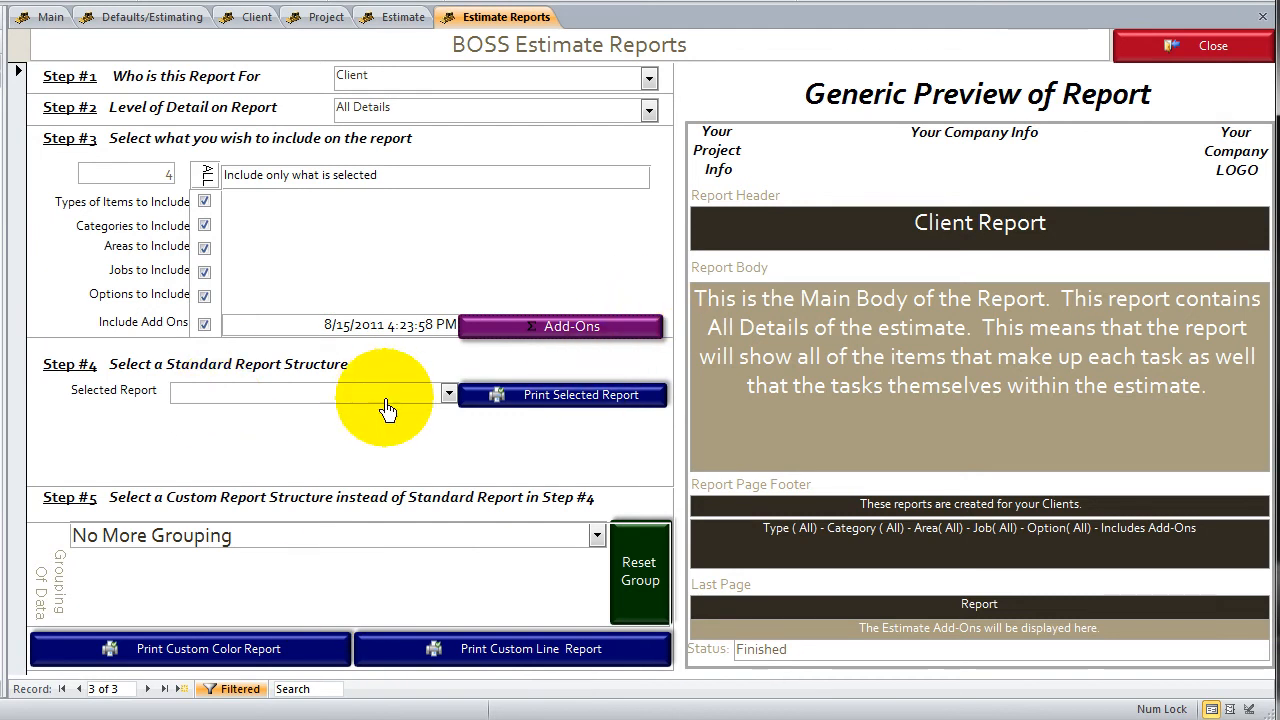
Choose the standard report structure "Category - #1 and #2" and generate its print preview
left_click(446, 393)
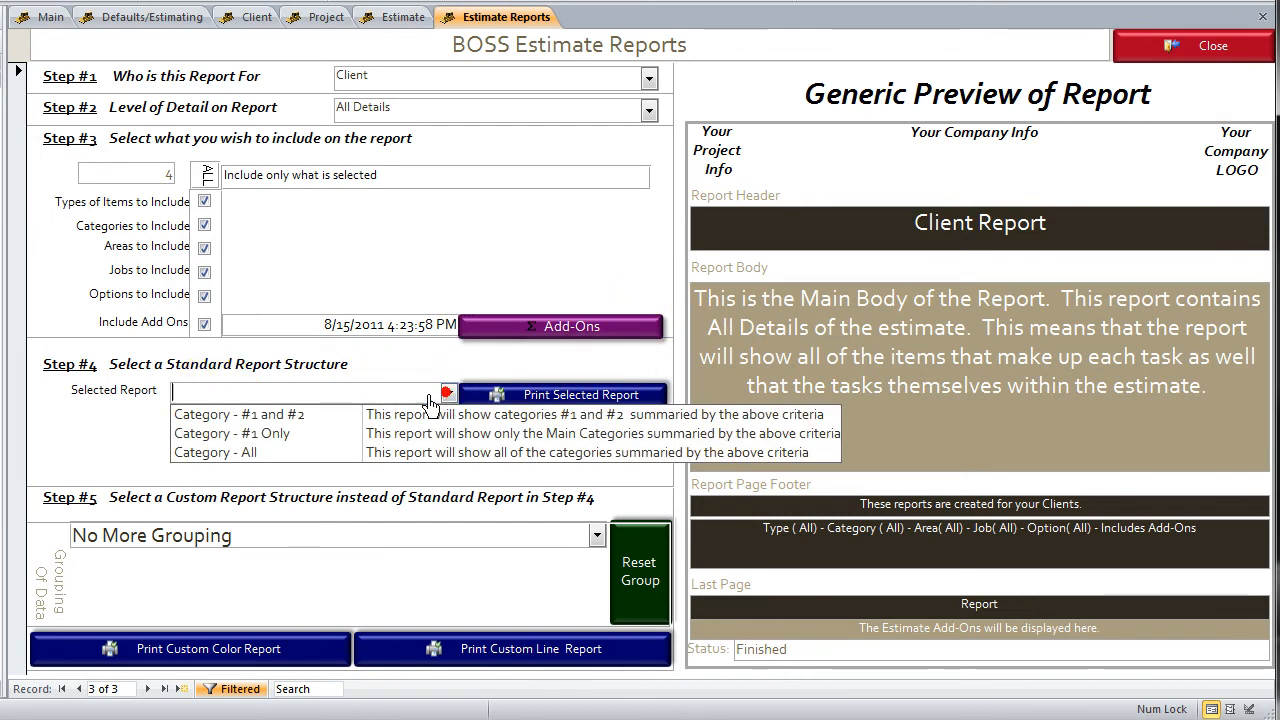
left_click(240, 416)
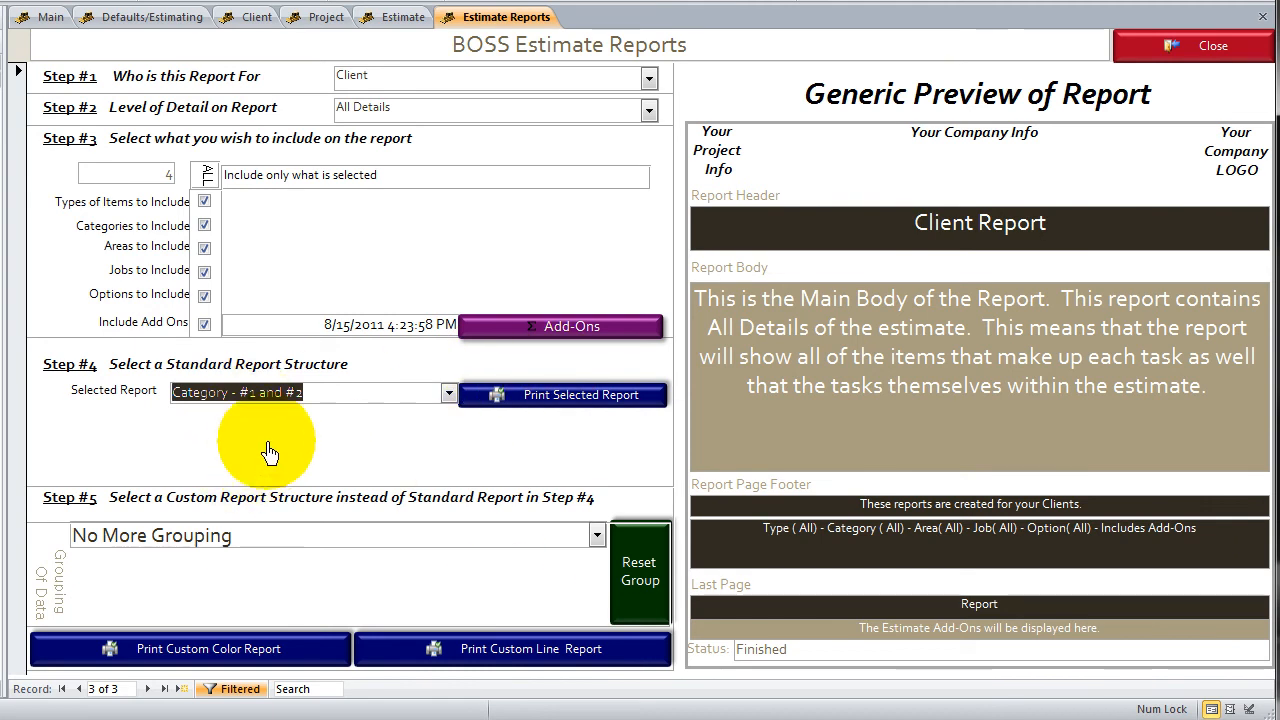
left_click(547, 410)
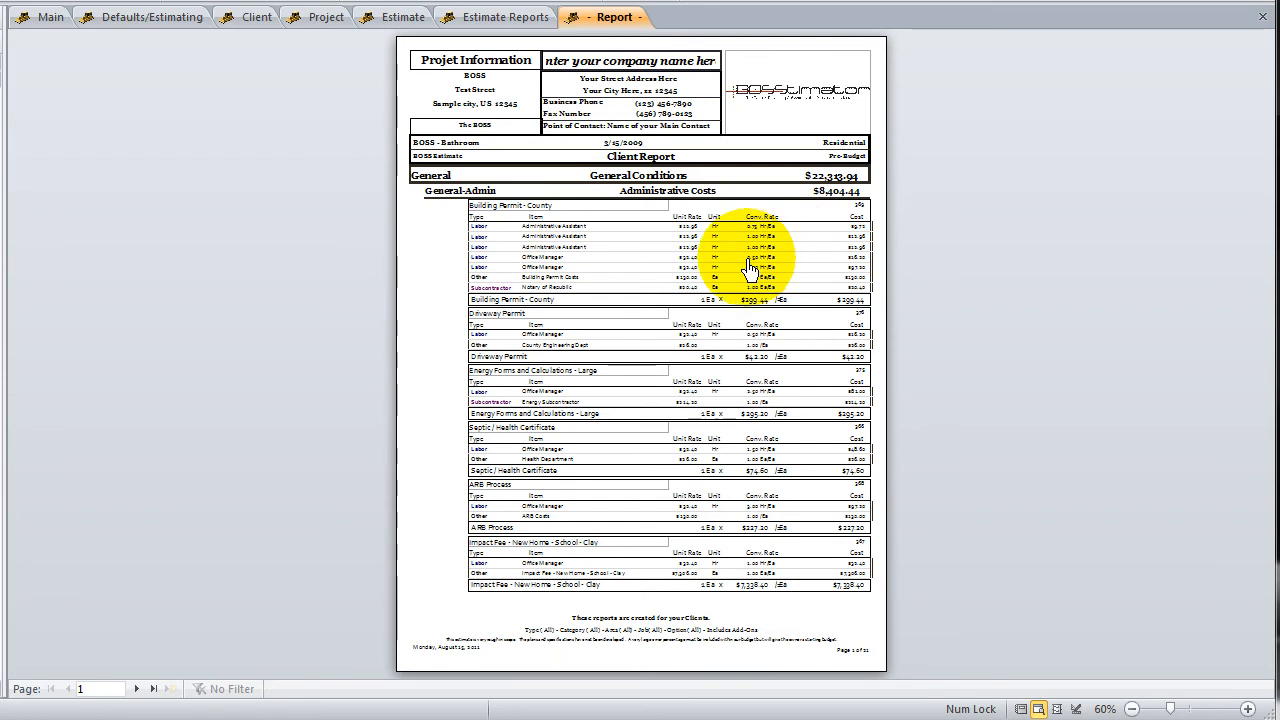
Examine the item costs on the client report's first page and the add-on summary on its last page
left_click(529, 162)
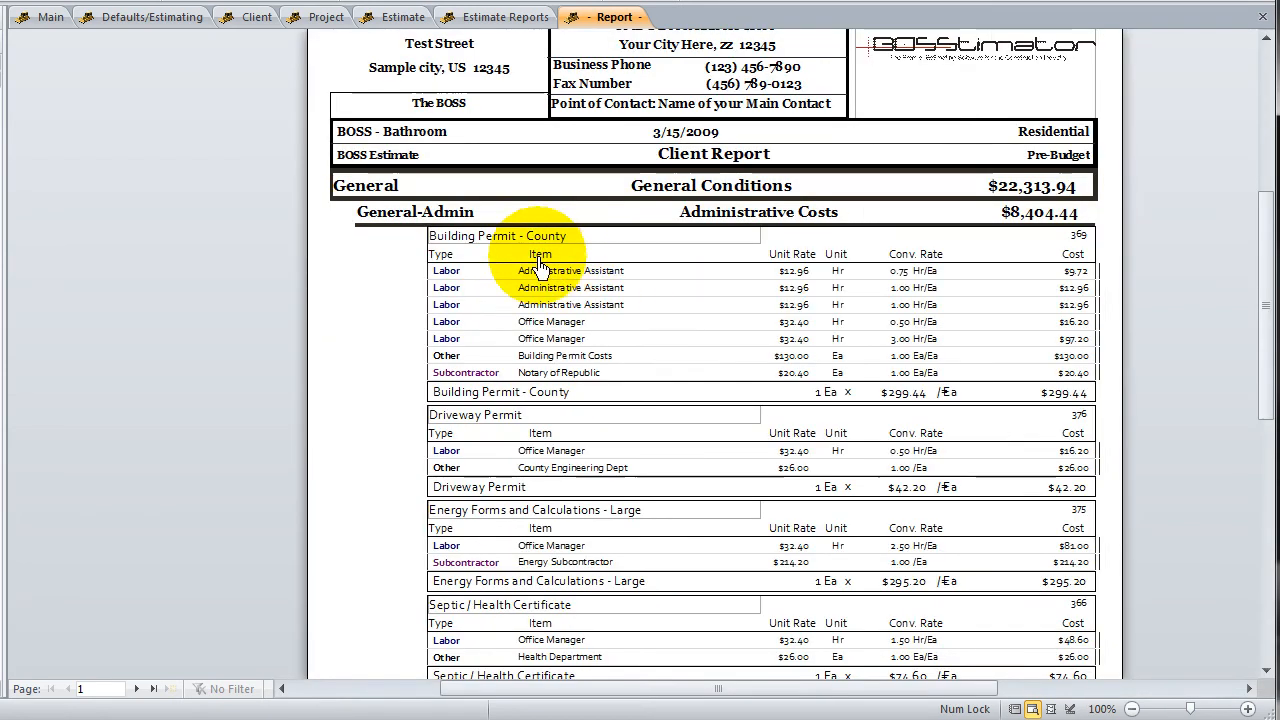
scroll(543, 247, "down", 2)
scroll(545, 248, "up", 3)
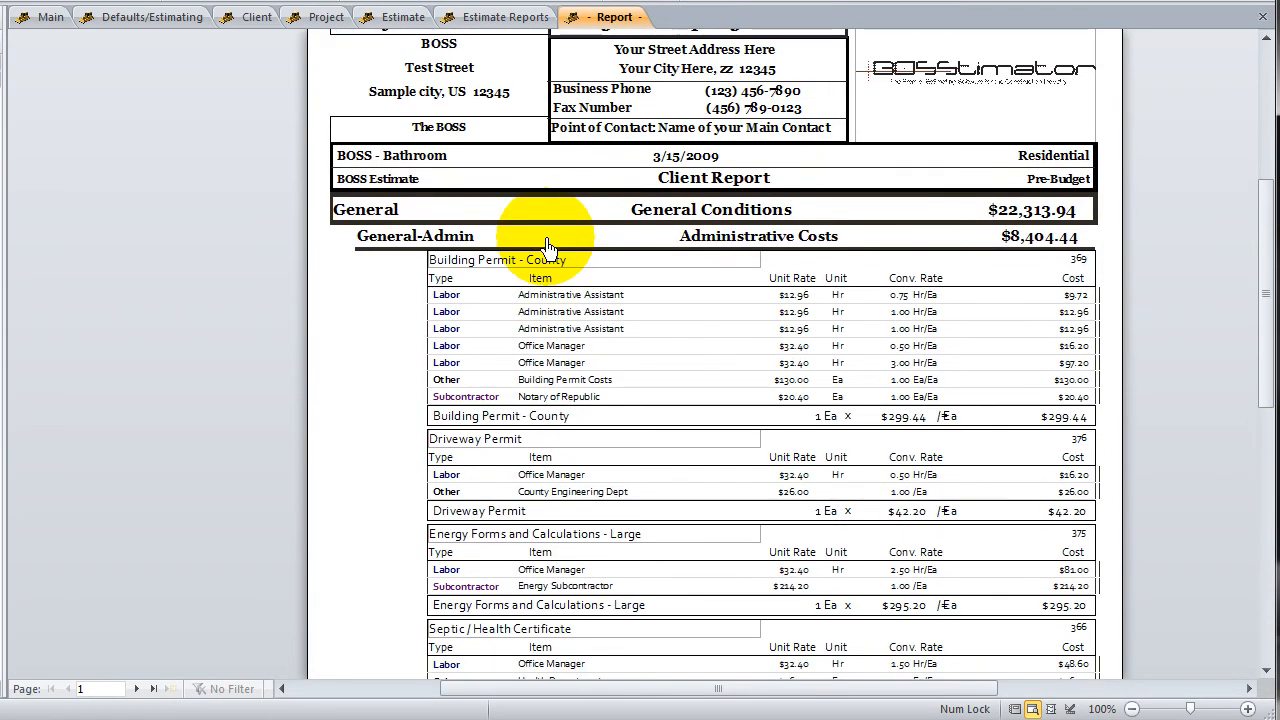
scroll(625, 252, "down", 3)
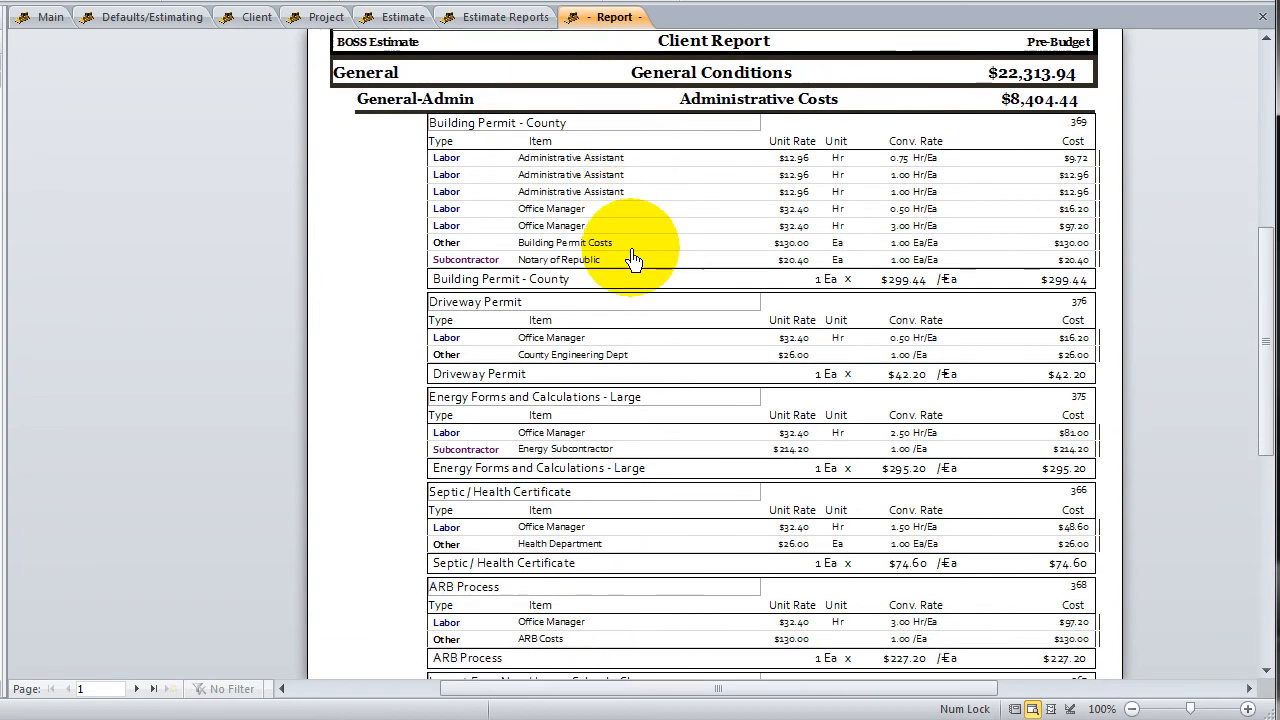
scroll(633, 259, "down", 1)
scroll(853, 245, "down", 6)
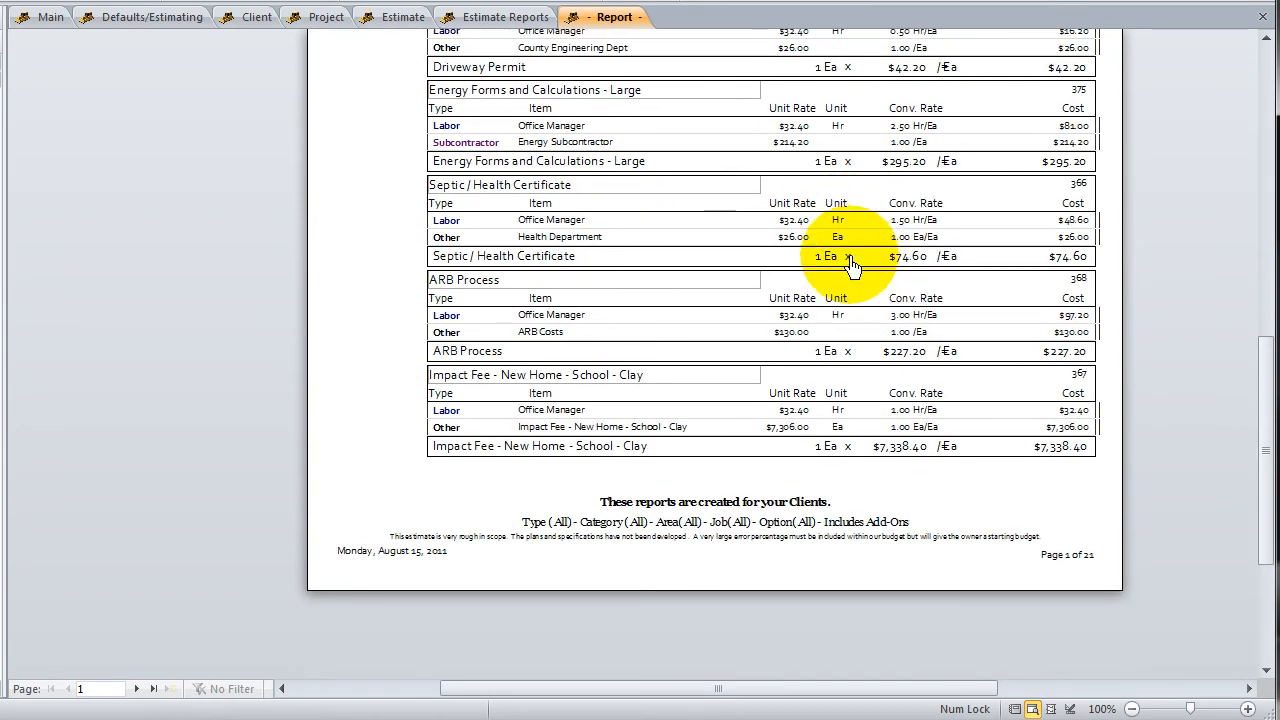
left_click(151, 689)
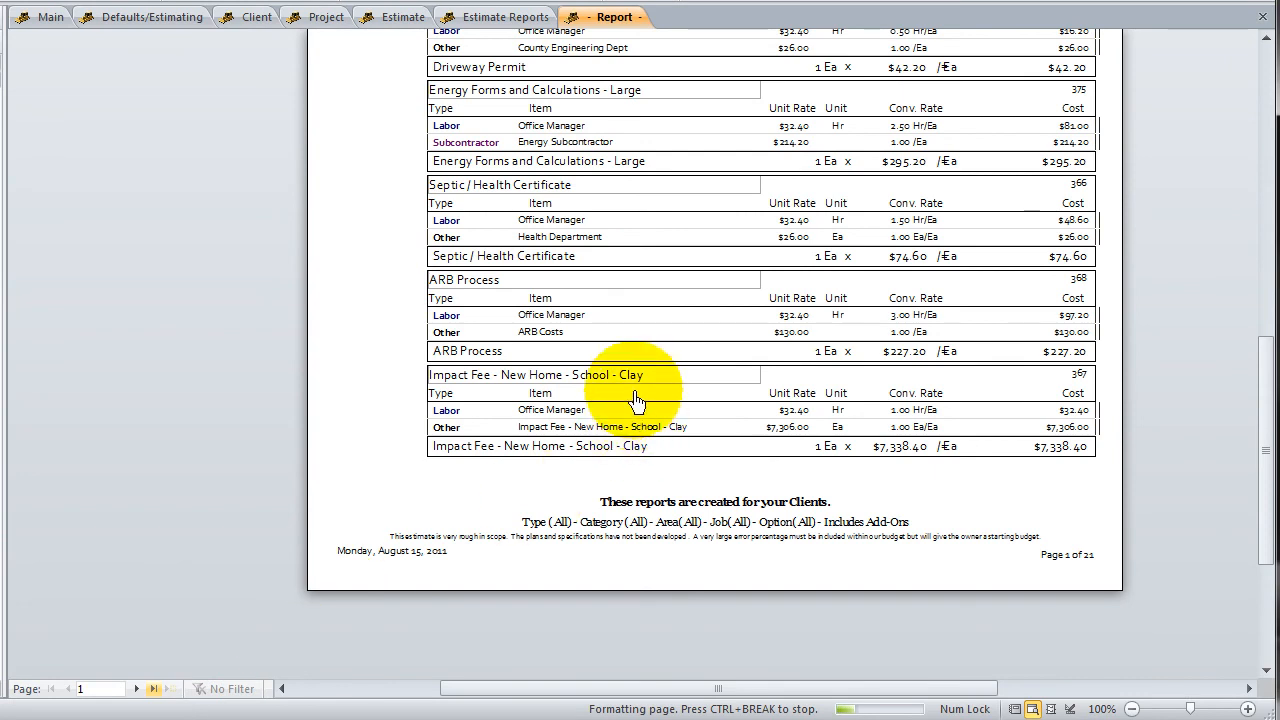
left_click(631, 360)
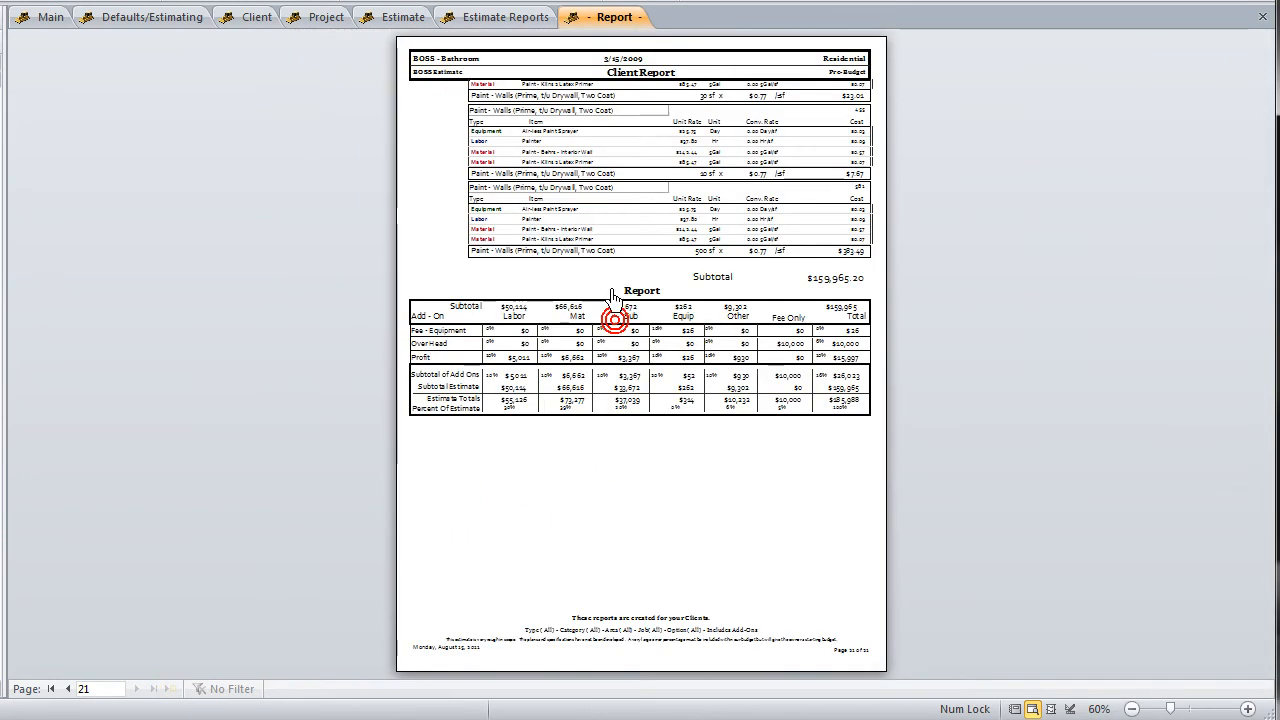
left_click(614, 294)
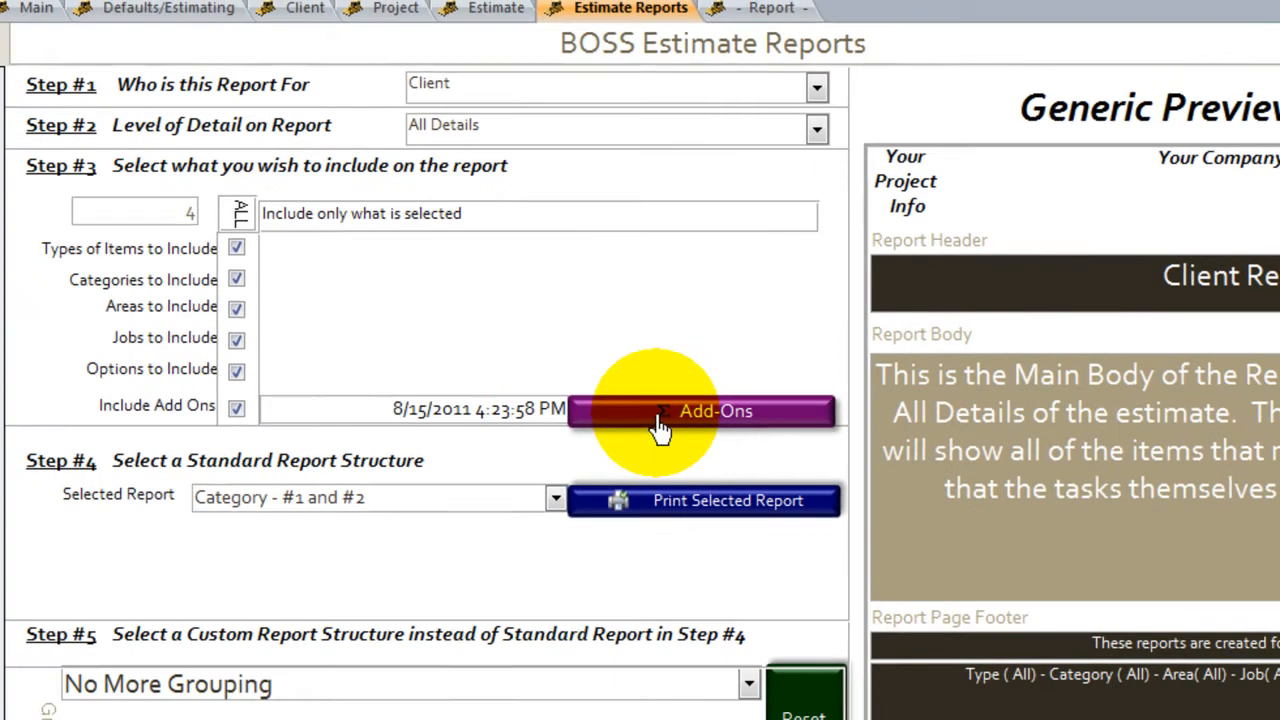
Review which add-ons are distributed in reports, and close the report preview and the add-ons window
left_click(655, 414)
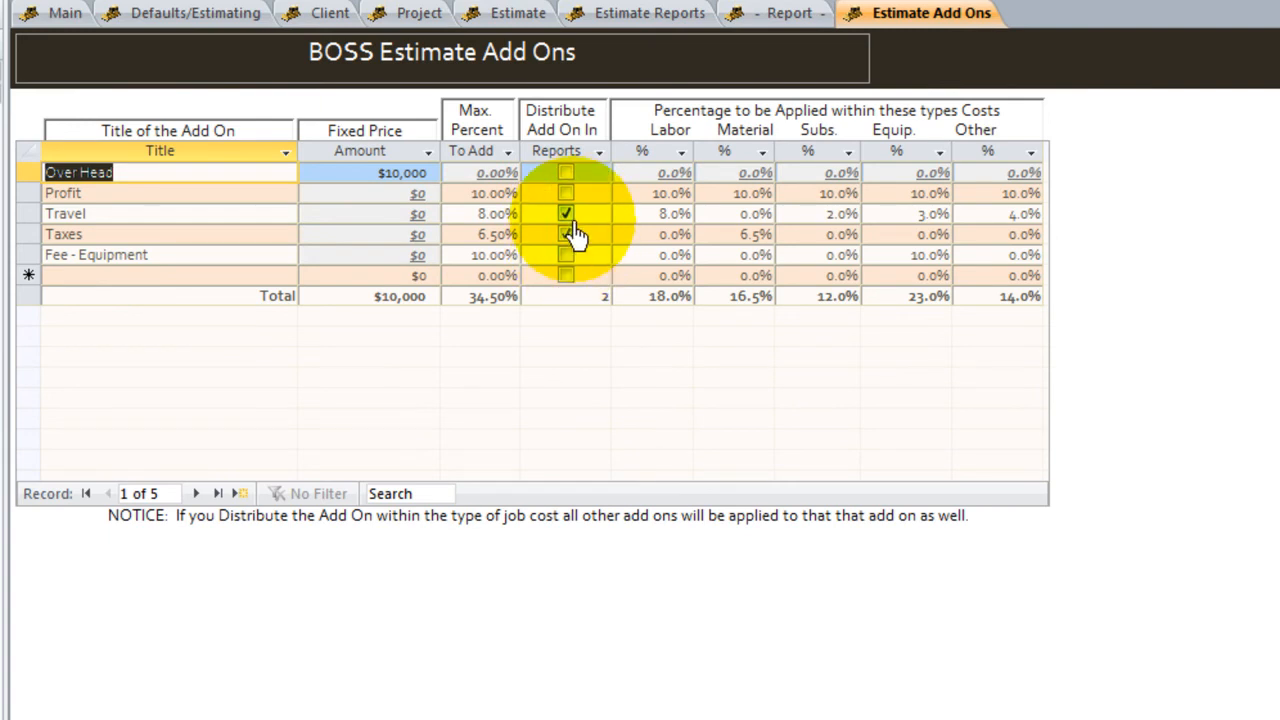
left_click(765, 13)
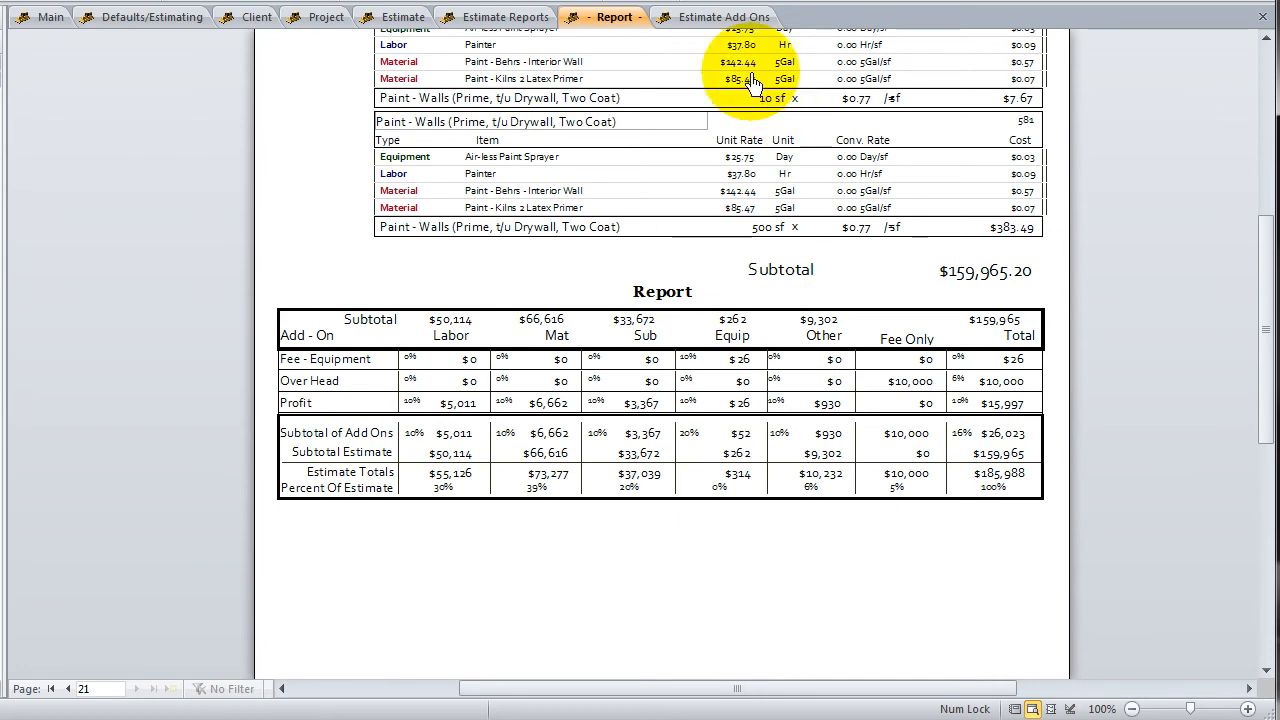
left_click(1262, 18)
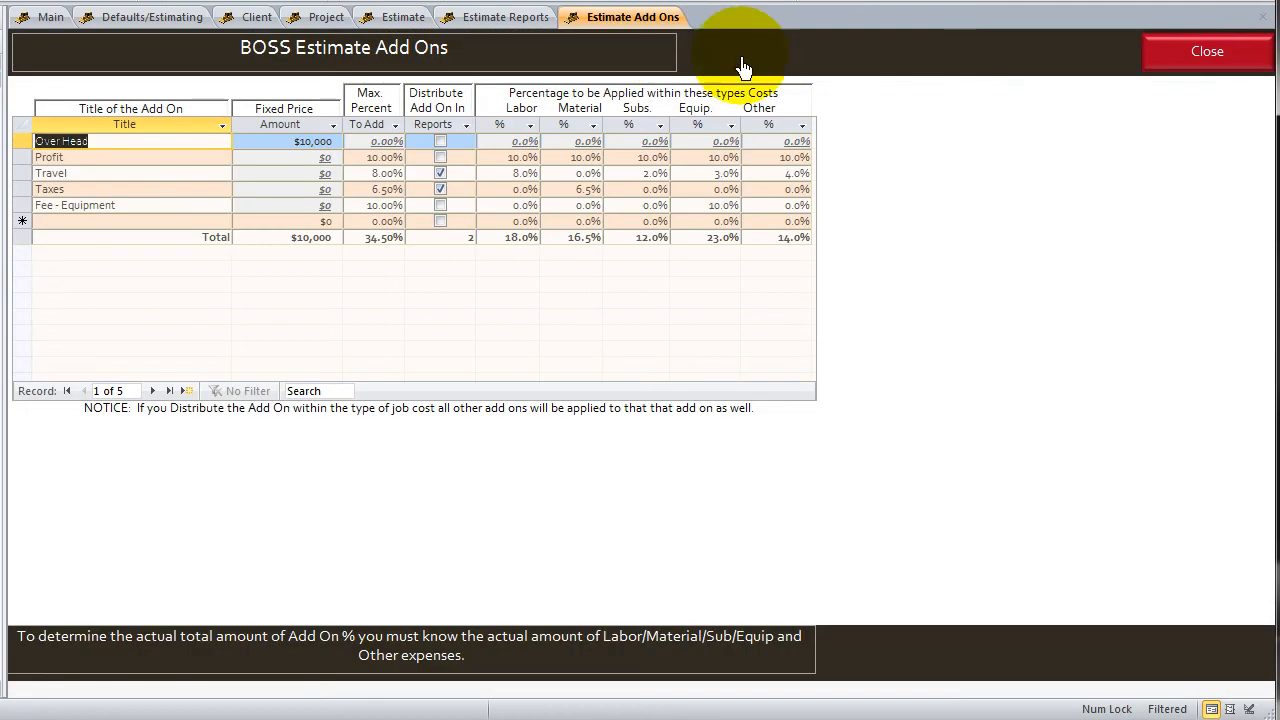
left_click(505, 17)
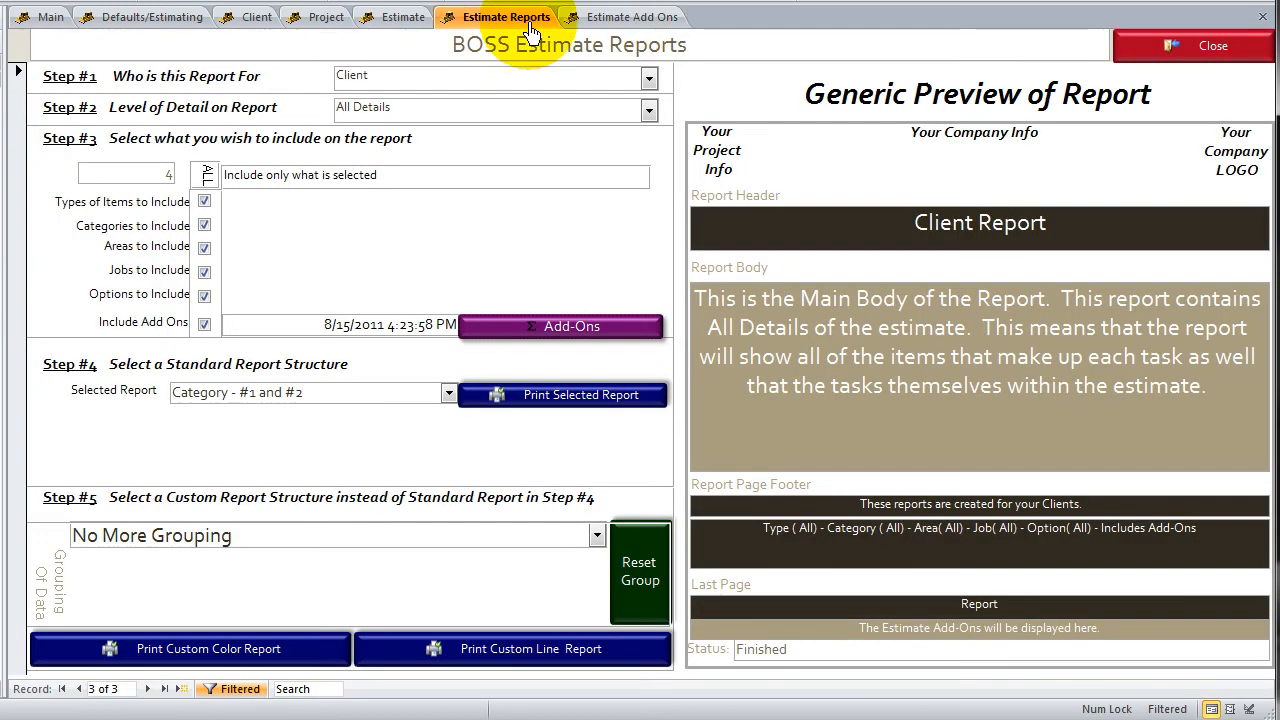
left_click(632, 17)
left_click(1160, 55)
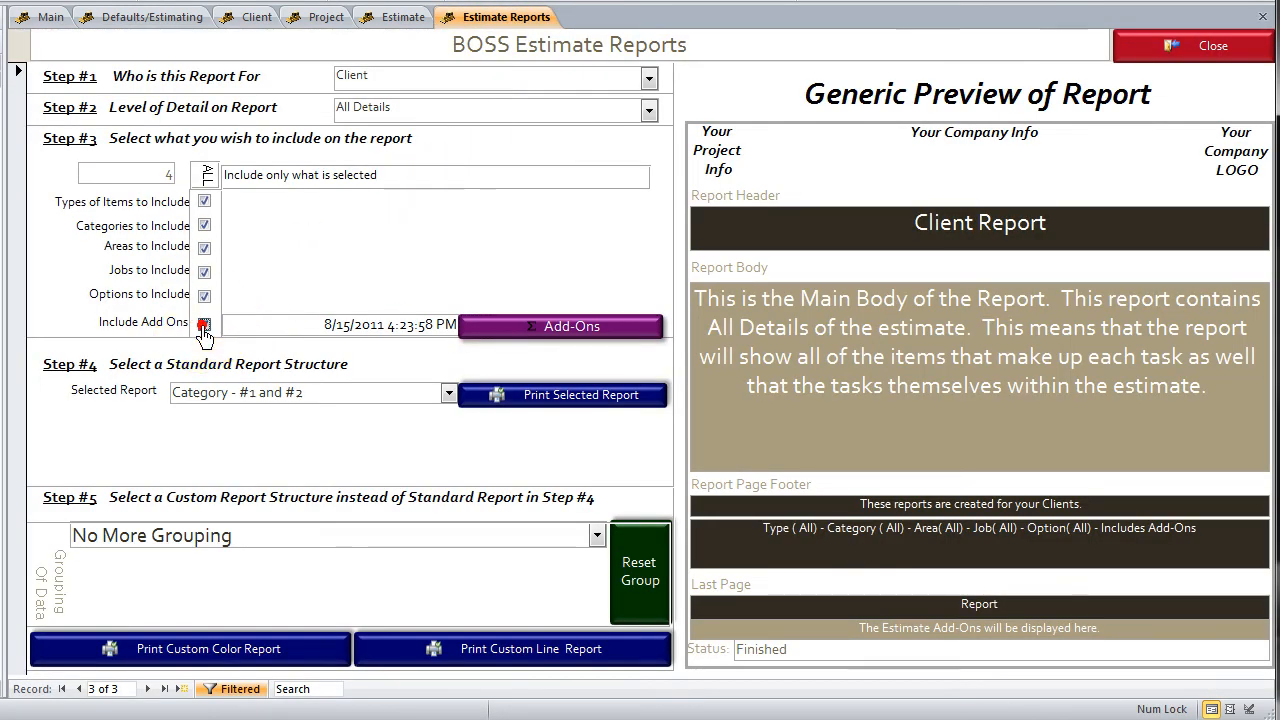
Generate the selected client report without add-ons and examine the subtotal on its last page
left_click(204, 324)
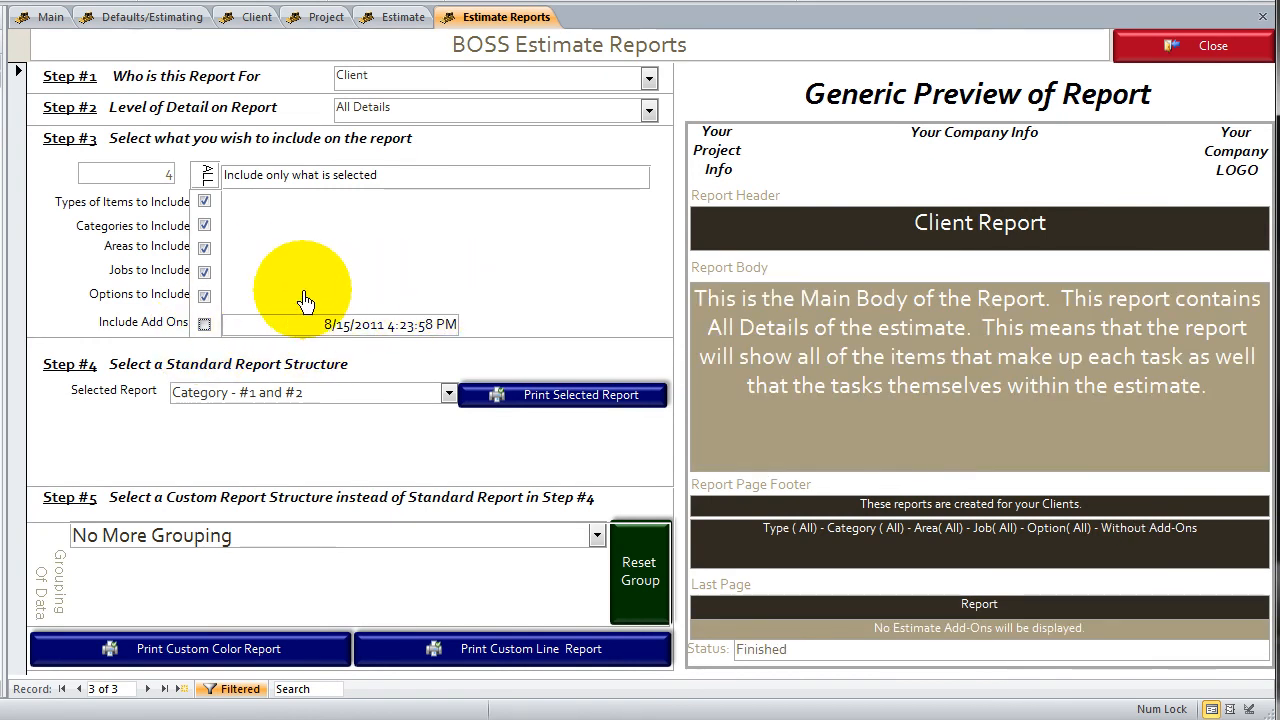
left_click(560, 396)
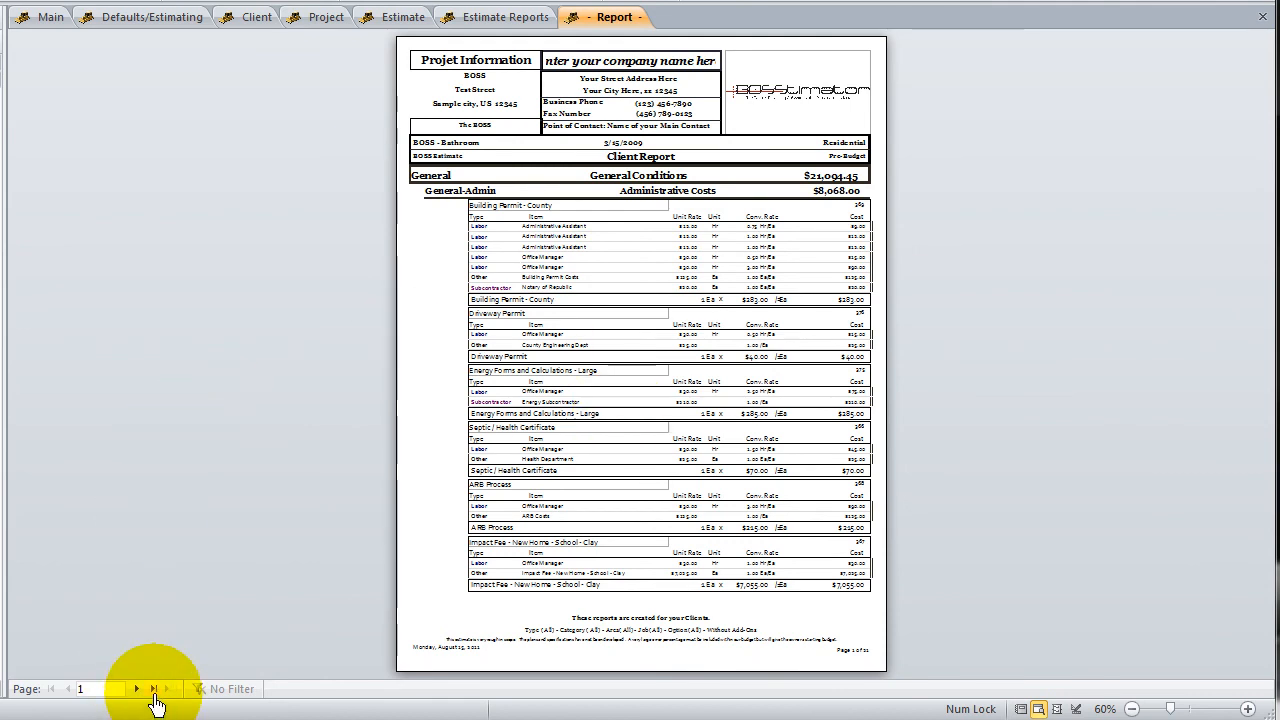
left_click(153, 689)
left_click(814, 295)
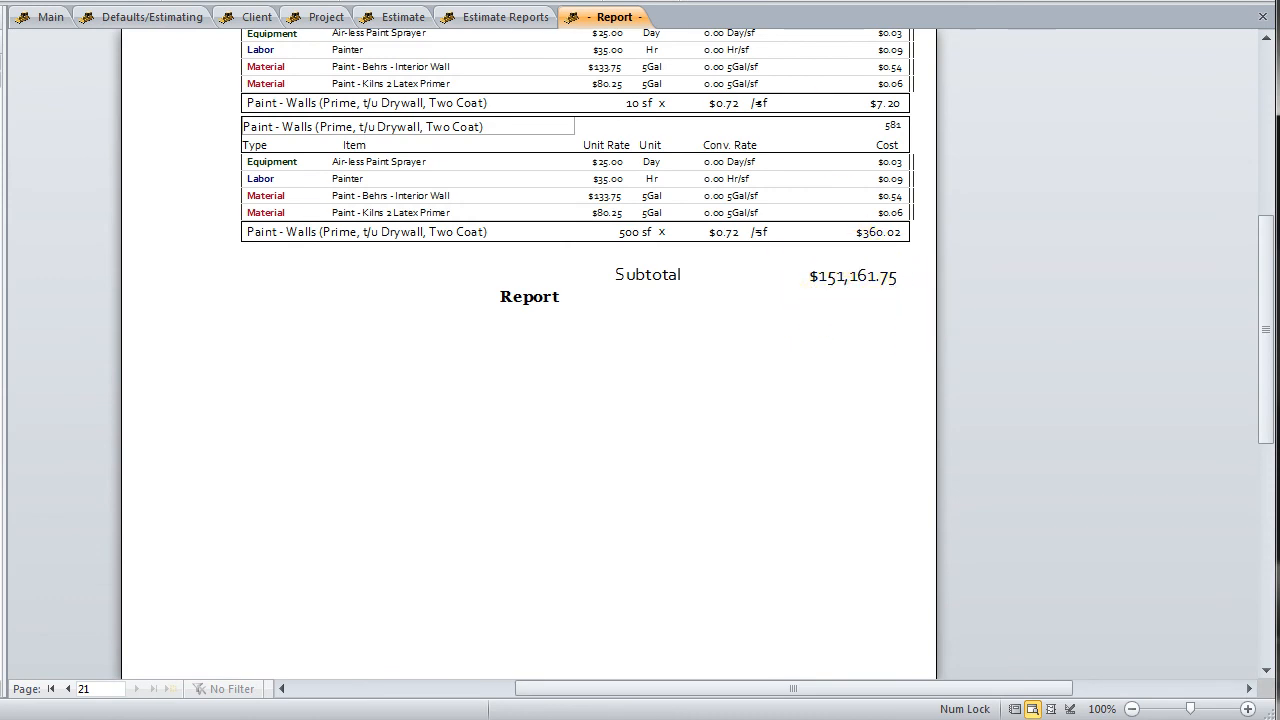
Compare the report's subtotal with the cost totals on the estimate and return to the report settings
left_click(509, 20)
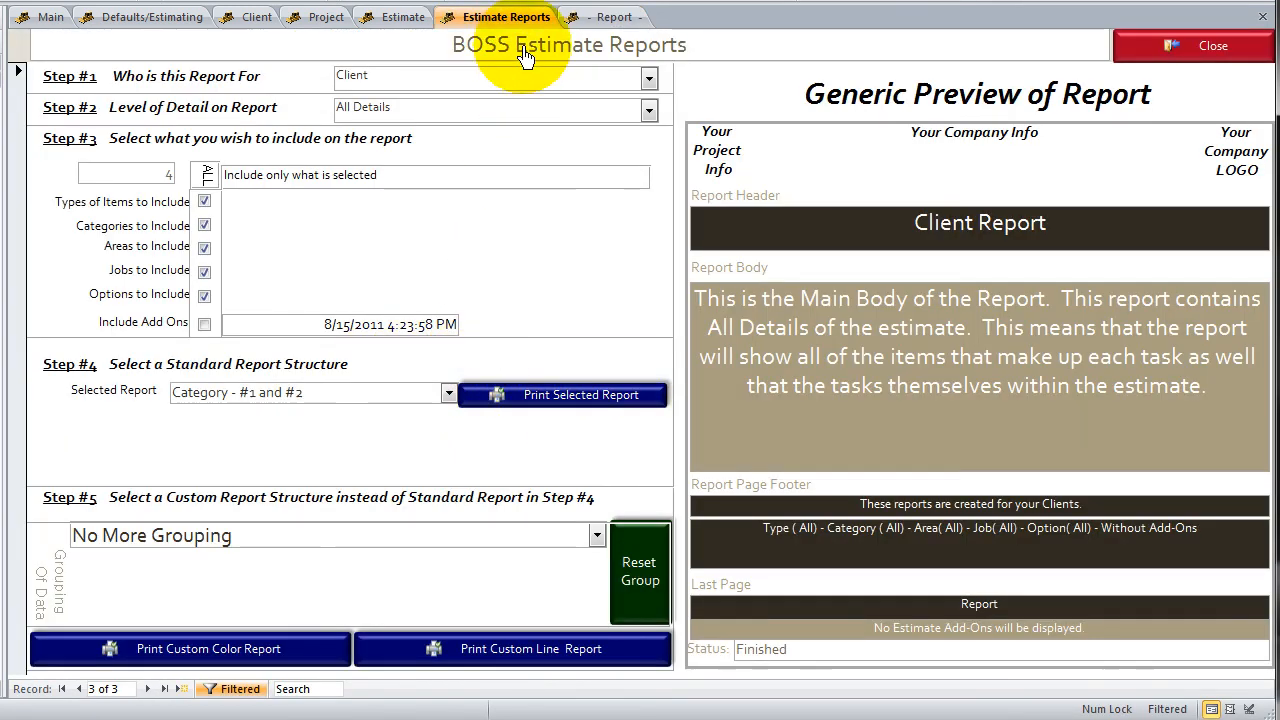
left_click(403, 20)
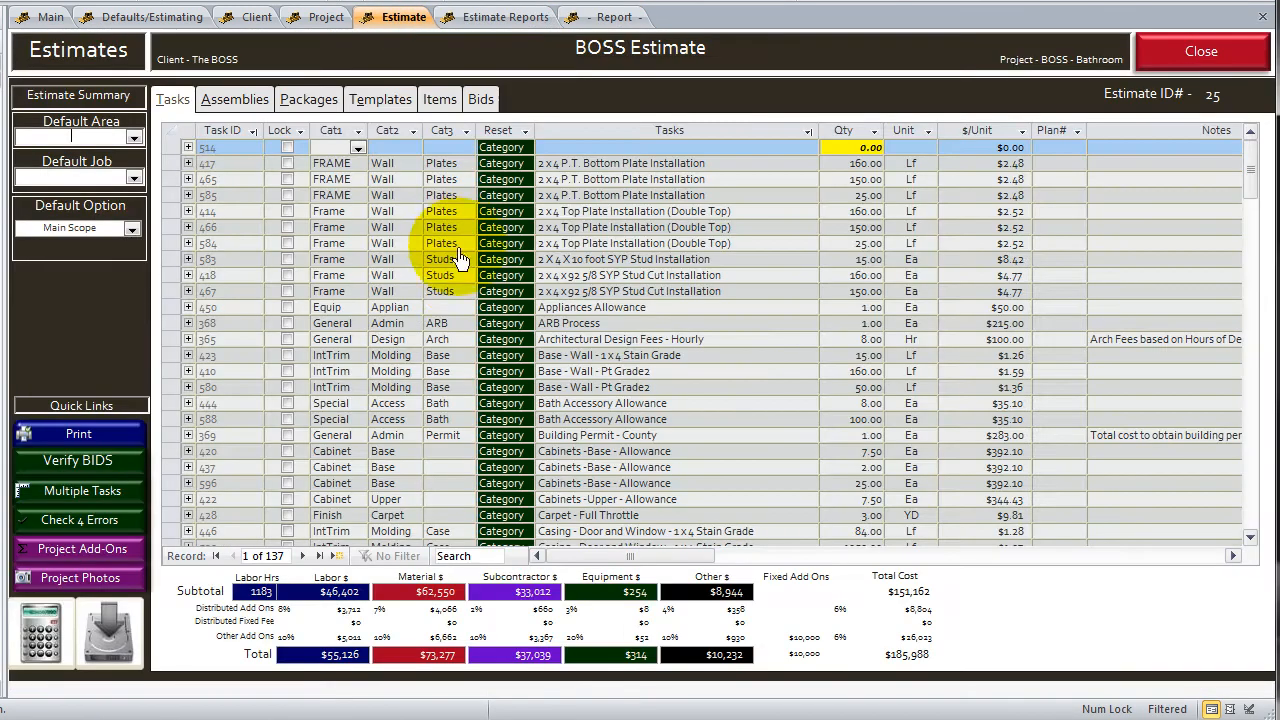
left_click(513, 18)
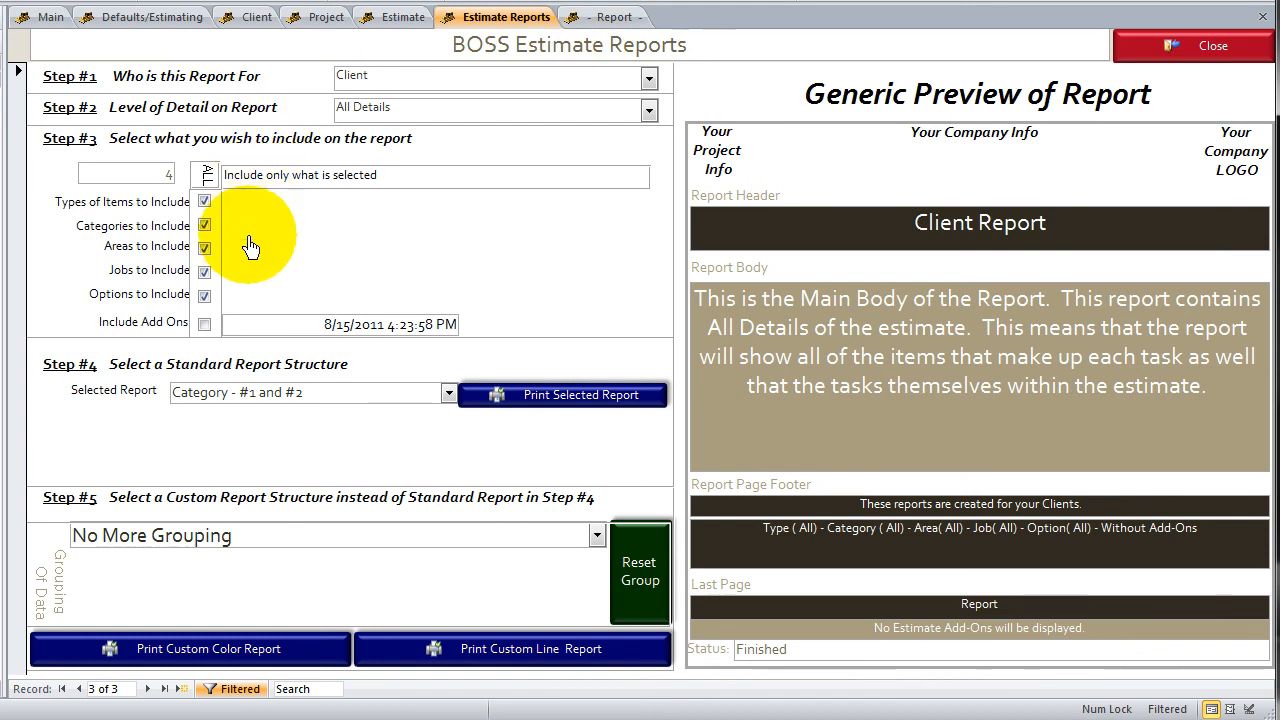
Include the add-ons in the client report again and bring up the estimate's add-ons list
left_click(204, 324)
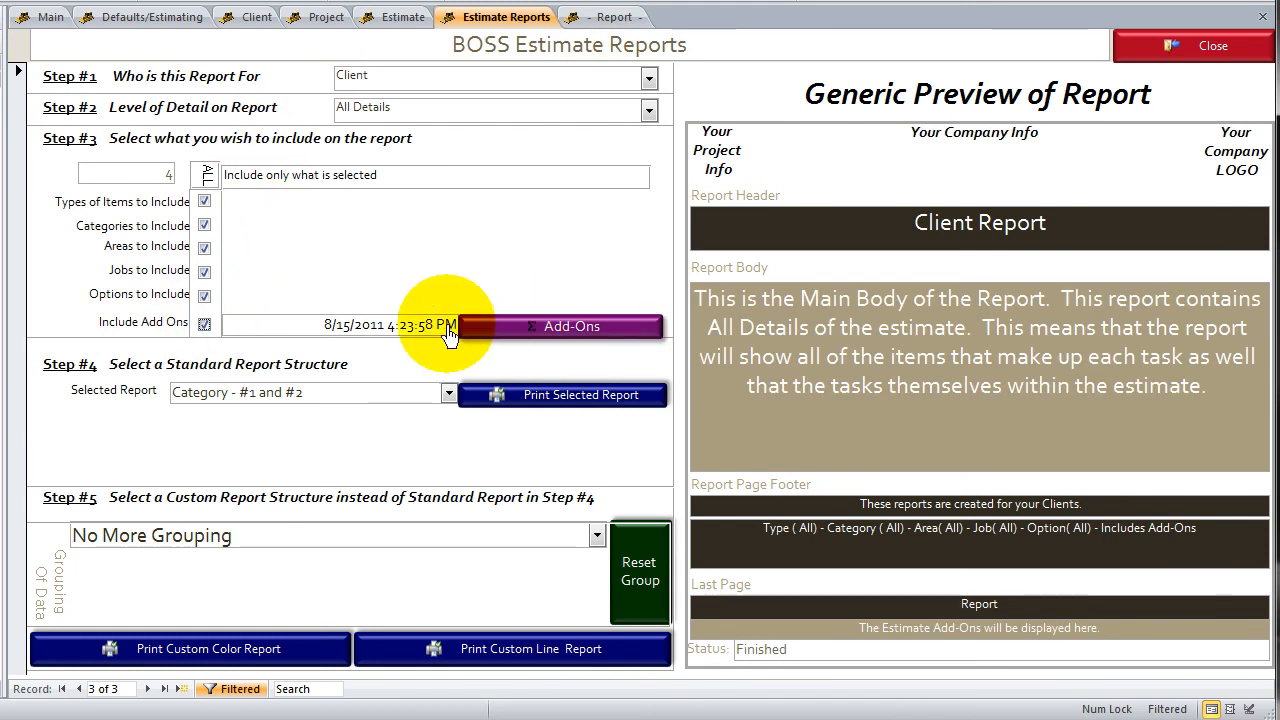
left_click(549, 328)
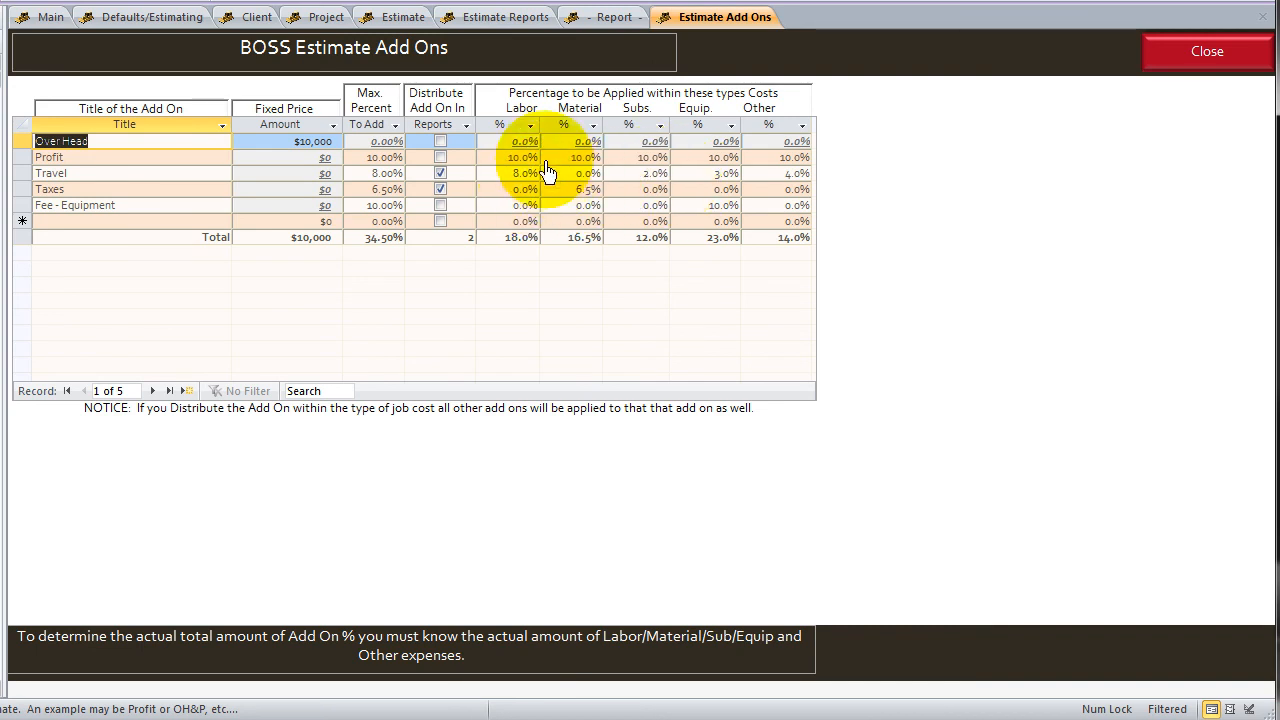
left_click(508, 22)
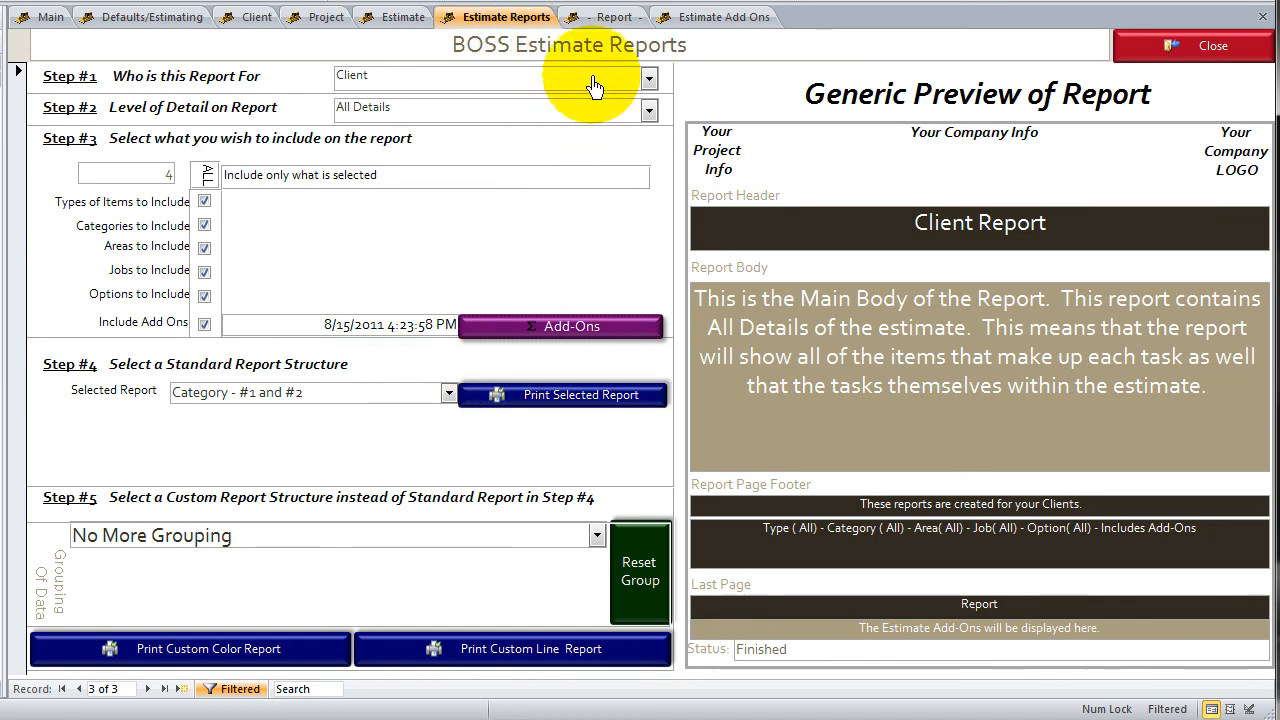
left_click(686, 20)
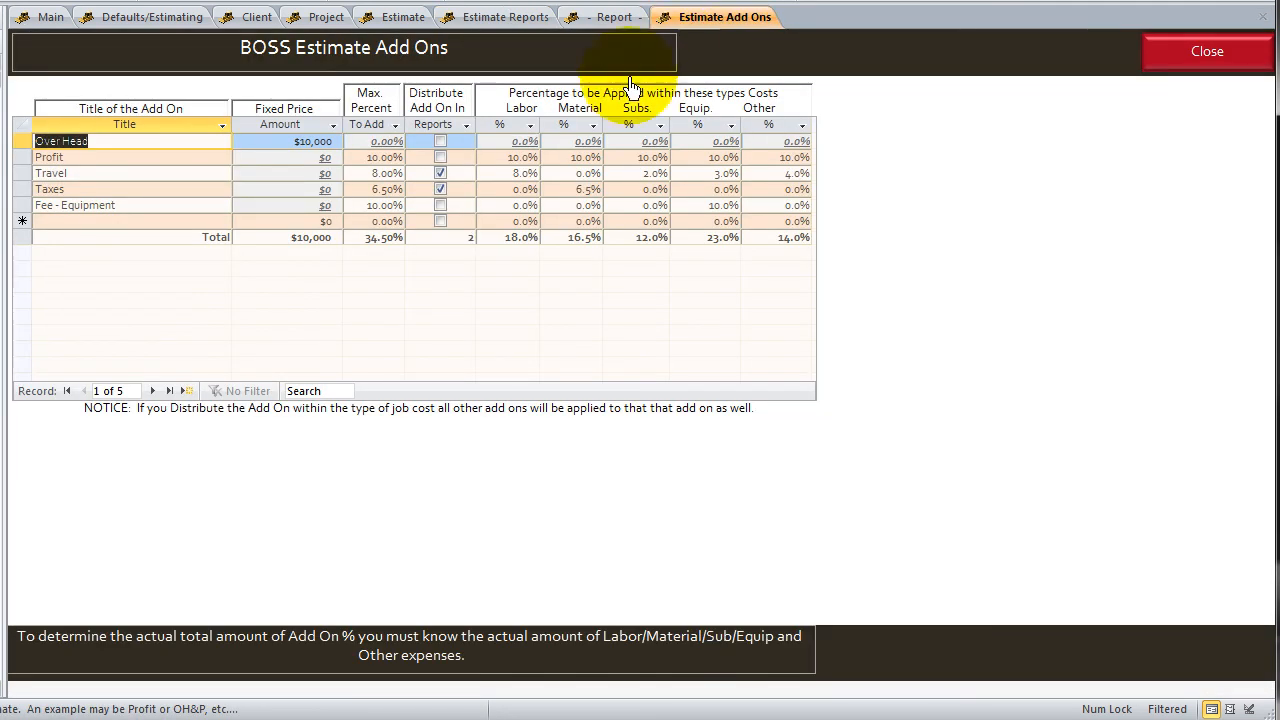
Turn off report distribution for the Travel and Taxes add-ons and close the add-ons window
left_click(440, 173)
left_click(440, 189)
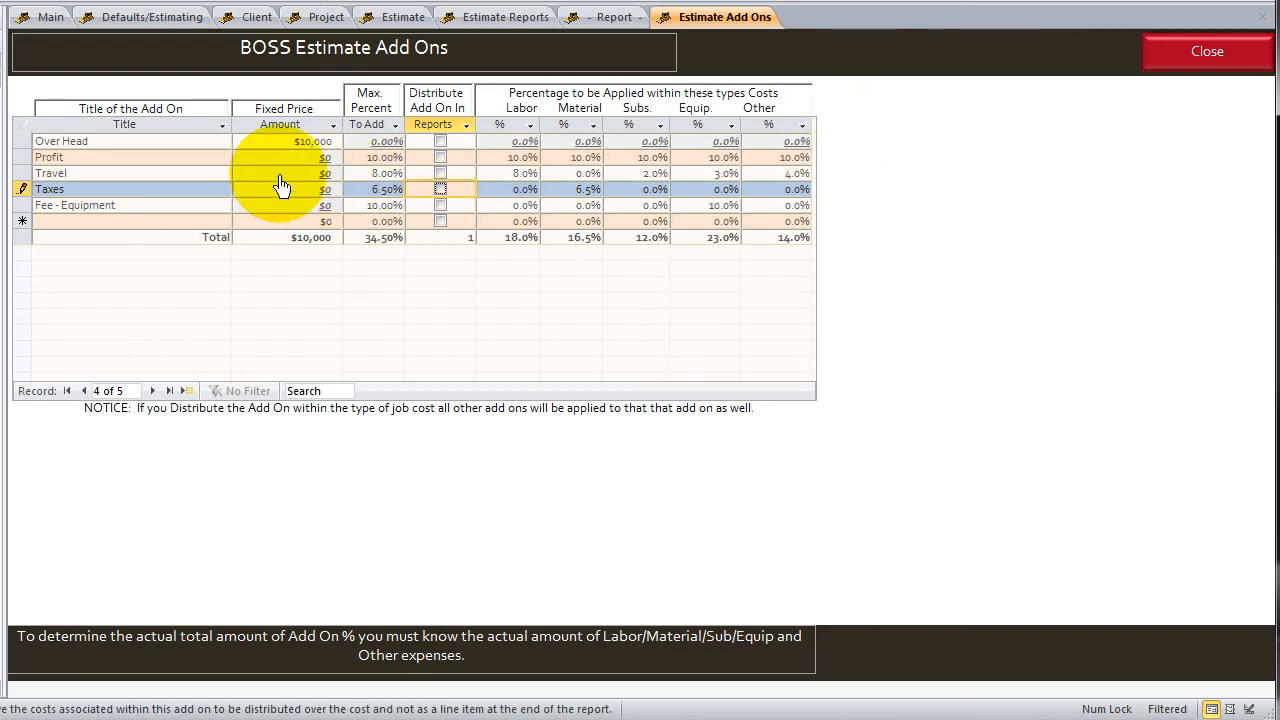
left_click(266, 143)
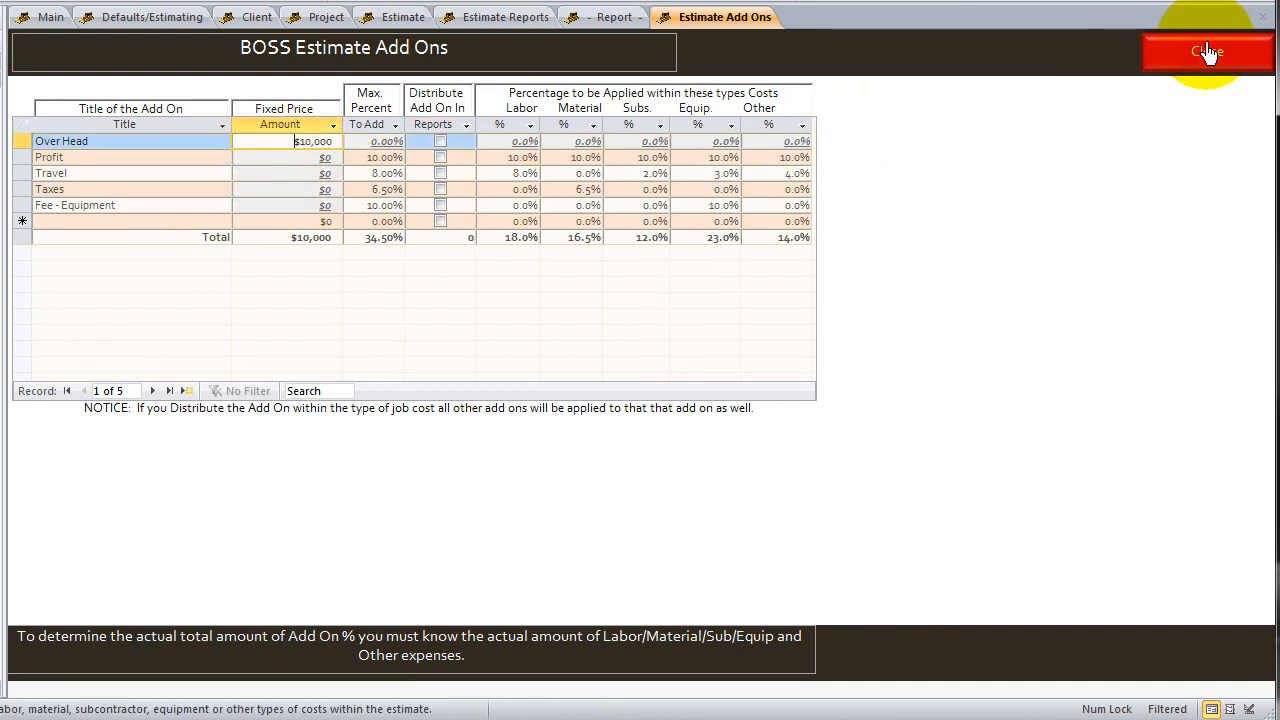
left_click(1207, 51)
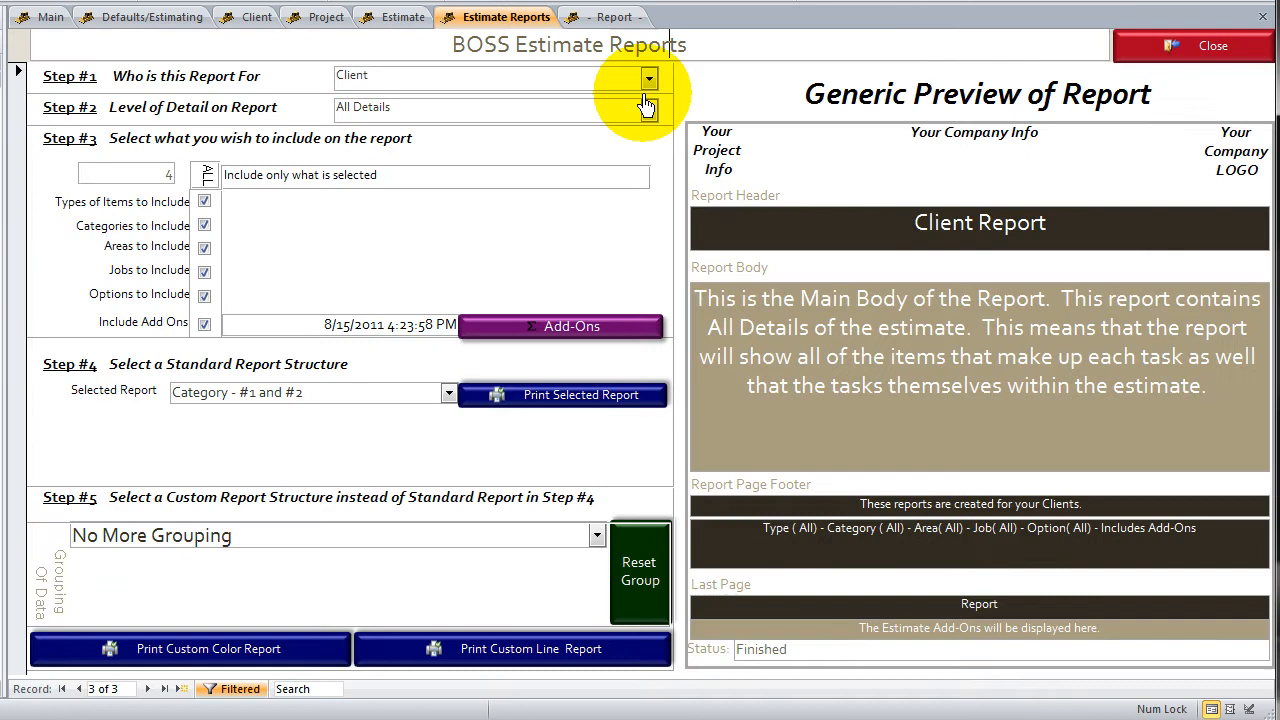
Replace the outdated report preview with a new one and examine the add-on summary on its last page
left_click(610, 19)
left_click(1024, 1)
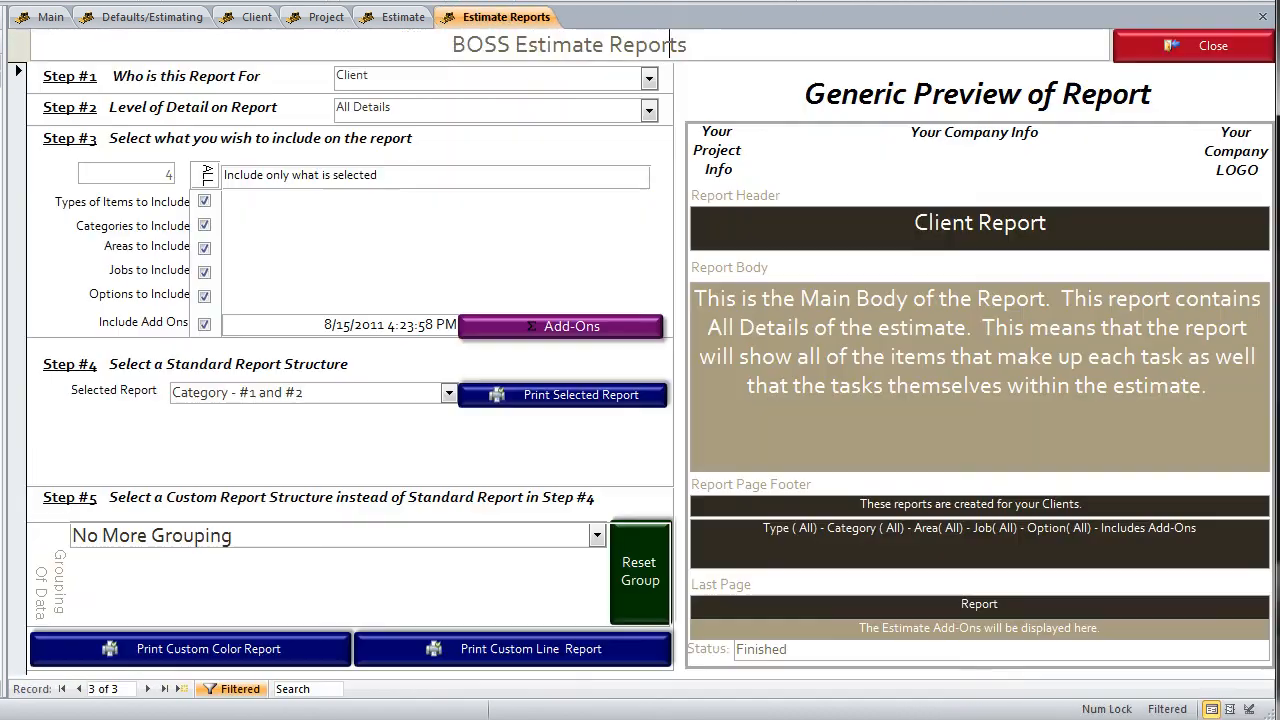
left_click(538, 396)
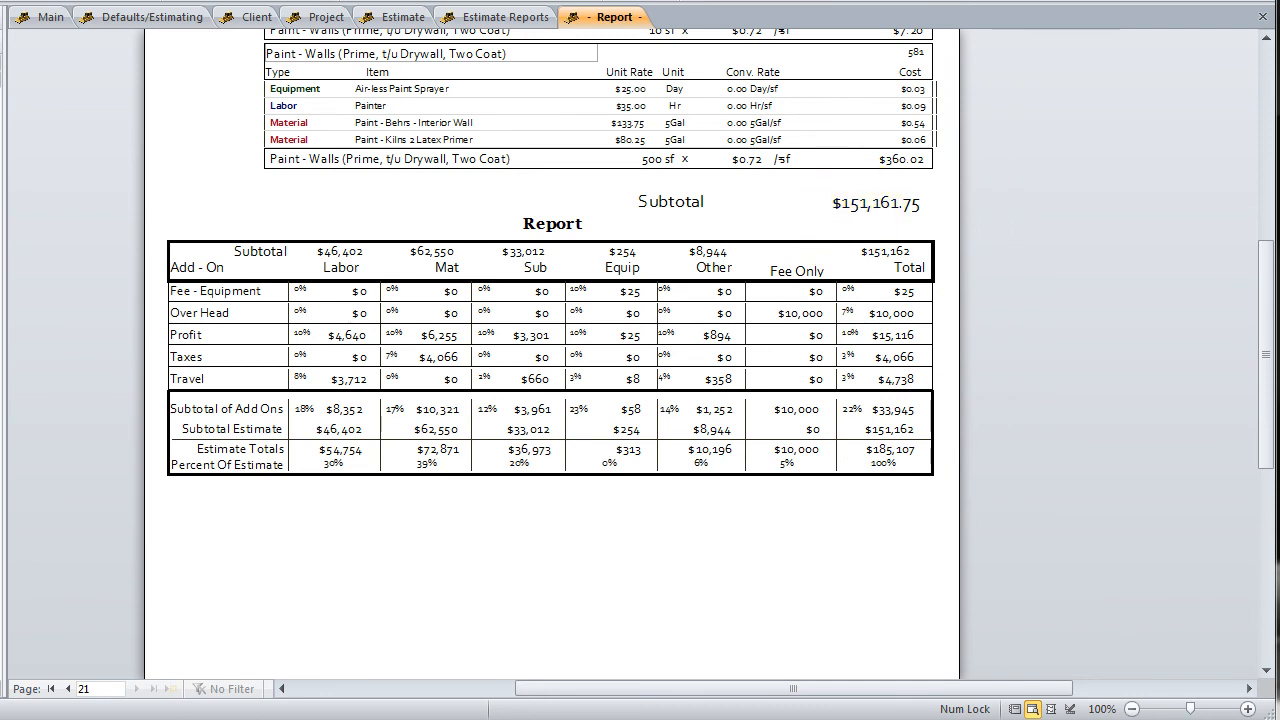
left_click(1142, 2)
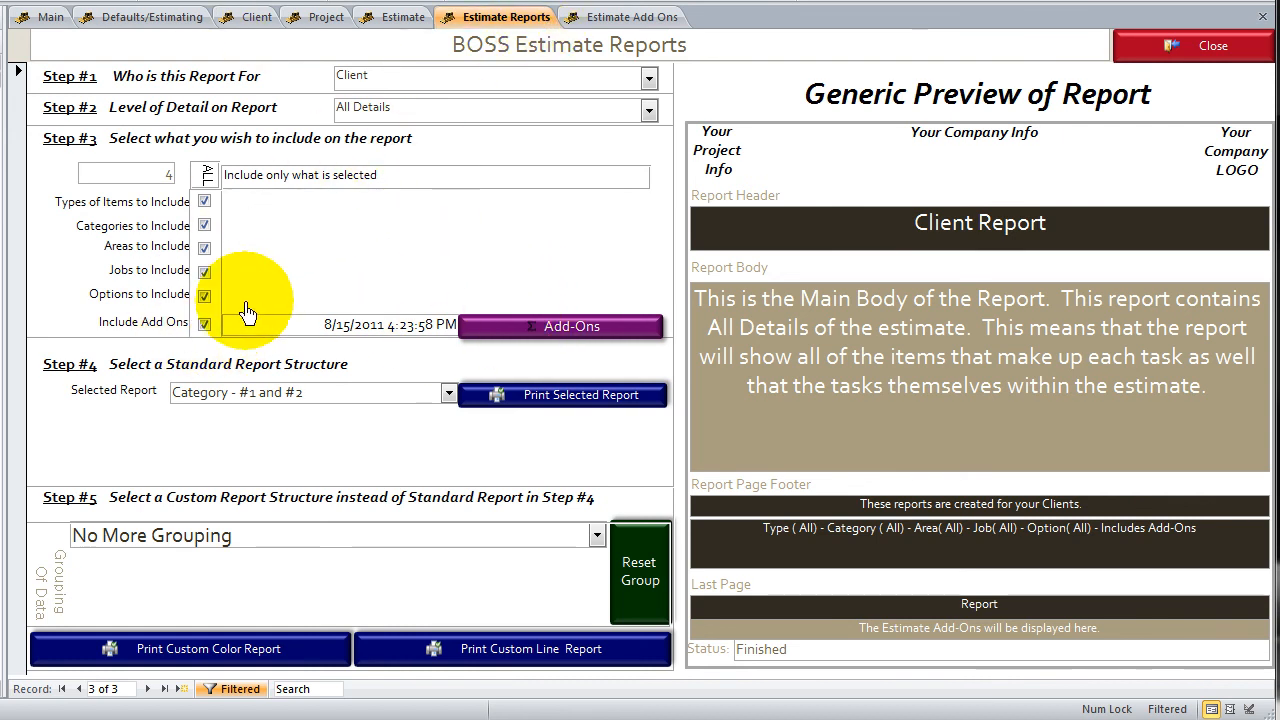
Distribute the Over Head add-on in reports and close the add-ons window
left_click(560, 326)
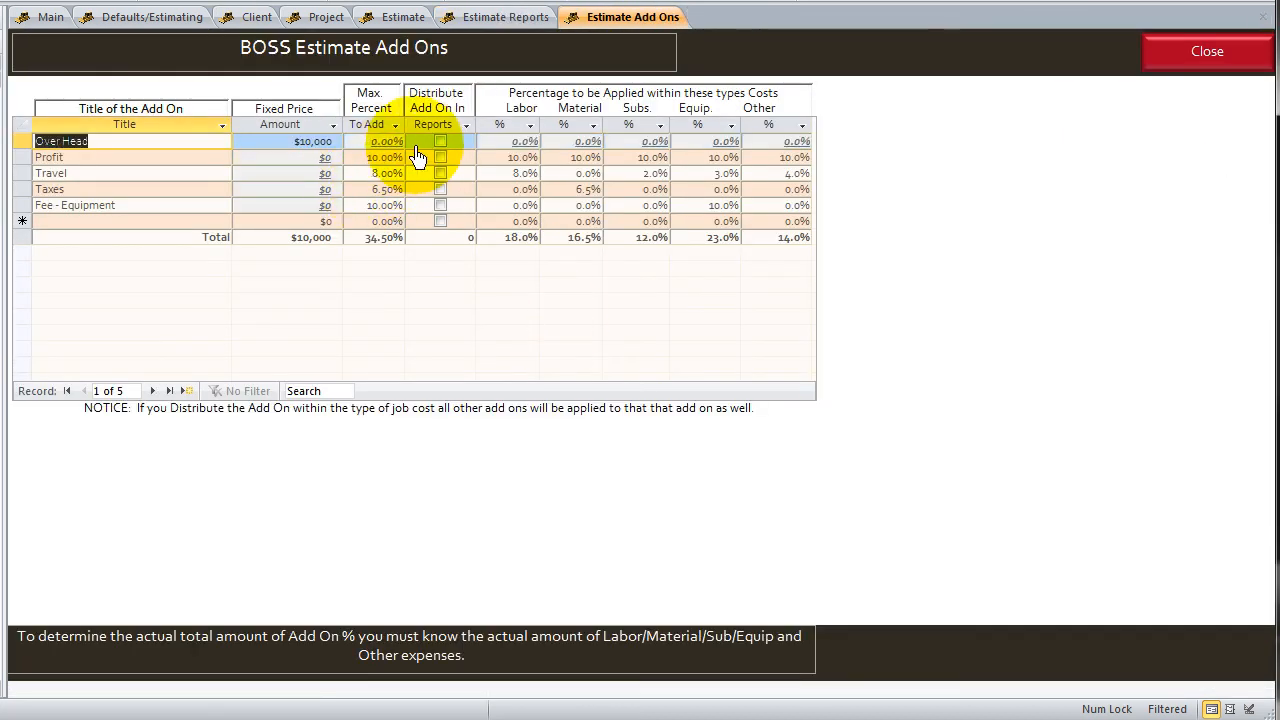
left_click(437, 142)
left_click(163, 158)
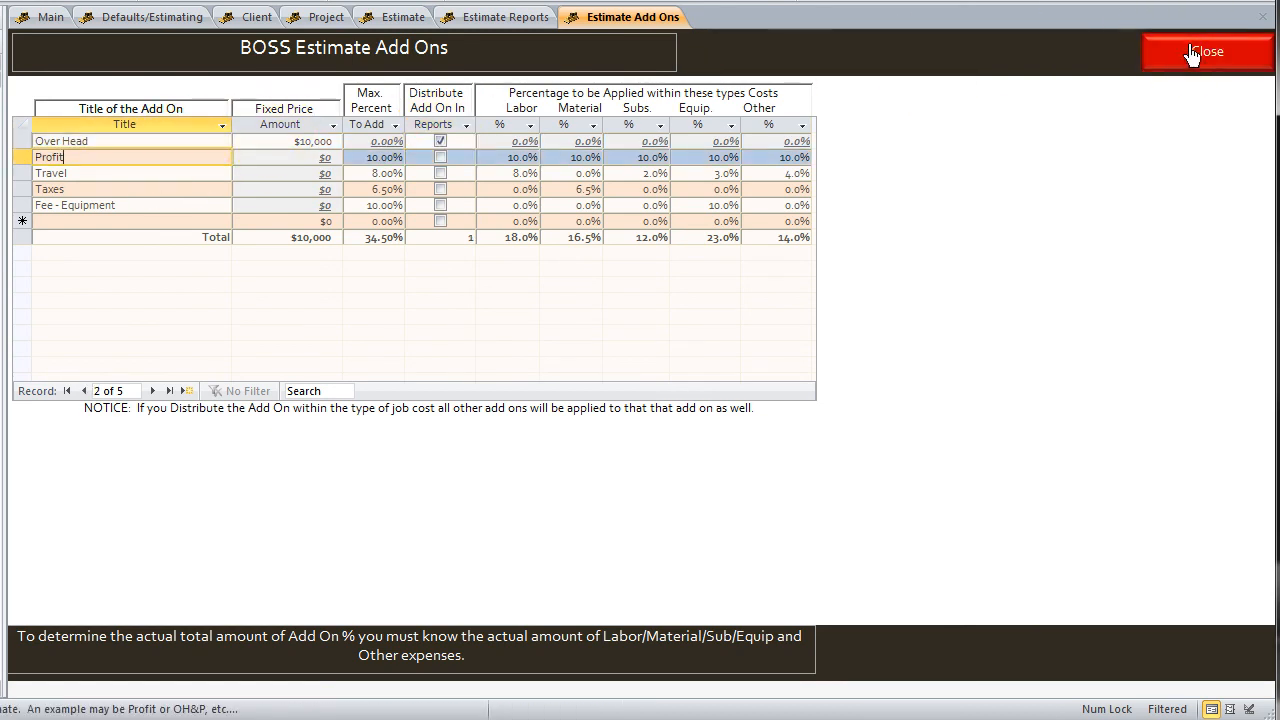
left_click(1180, 47)
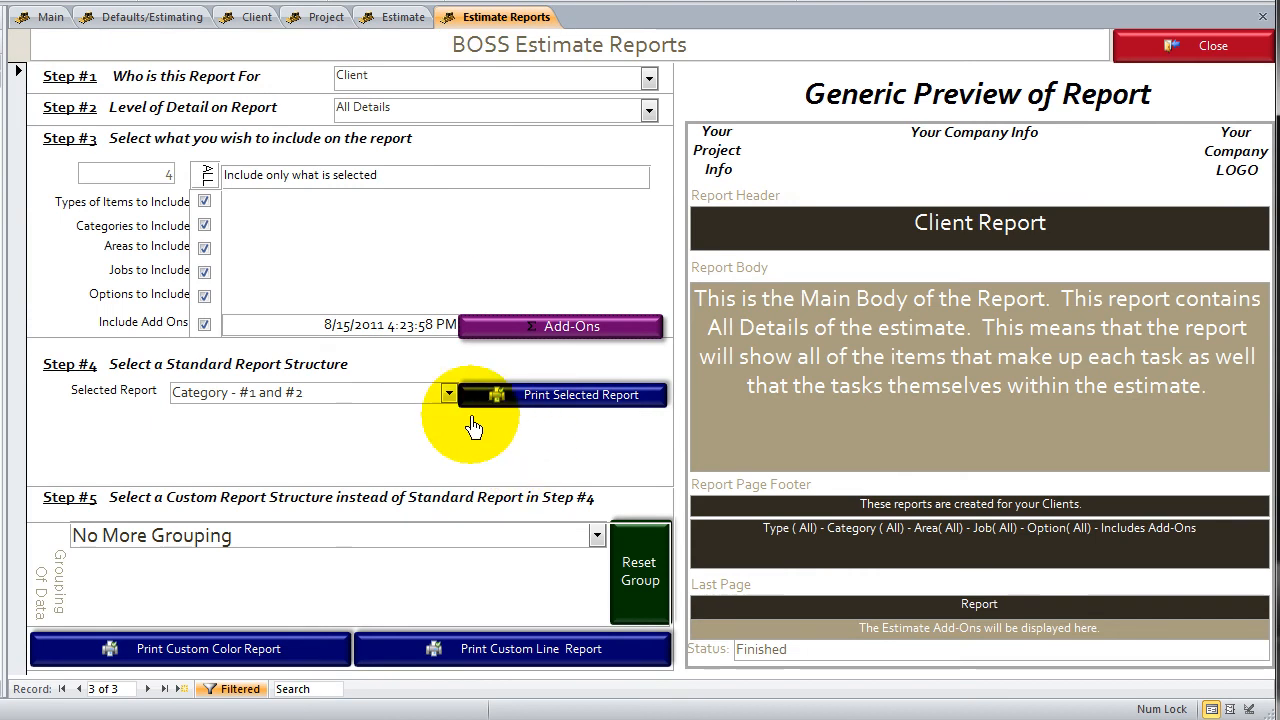
Generate the selected report's preview and examine the subtotal and add-on summary on its last page
left_click(581, 396)
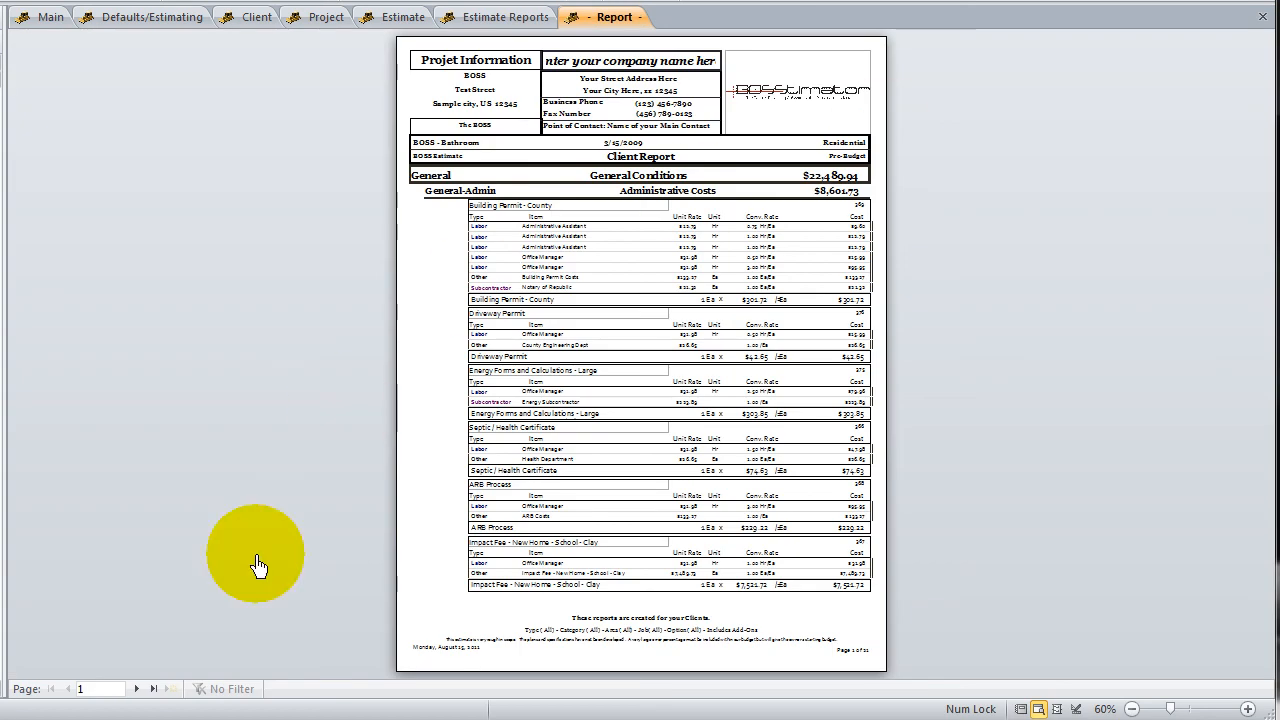
left_click(153, 690)
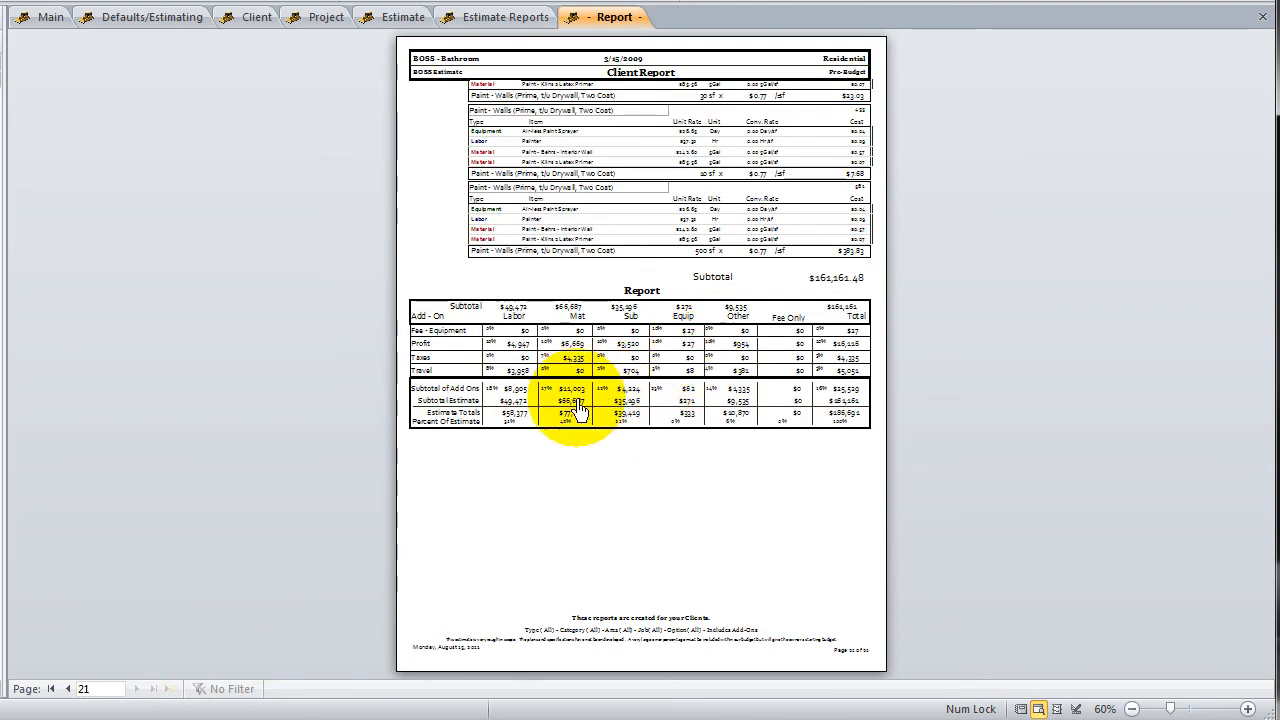
left_click(786, 283)
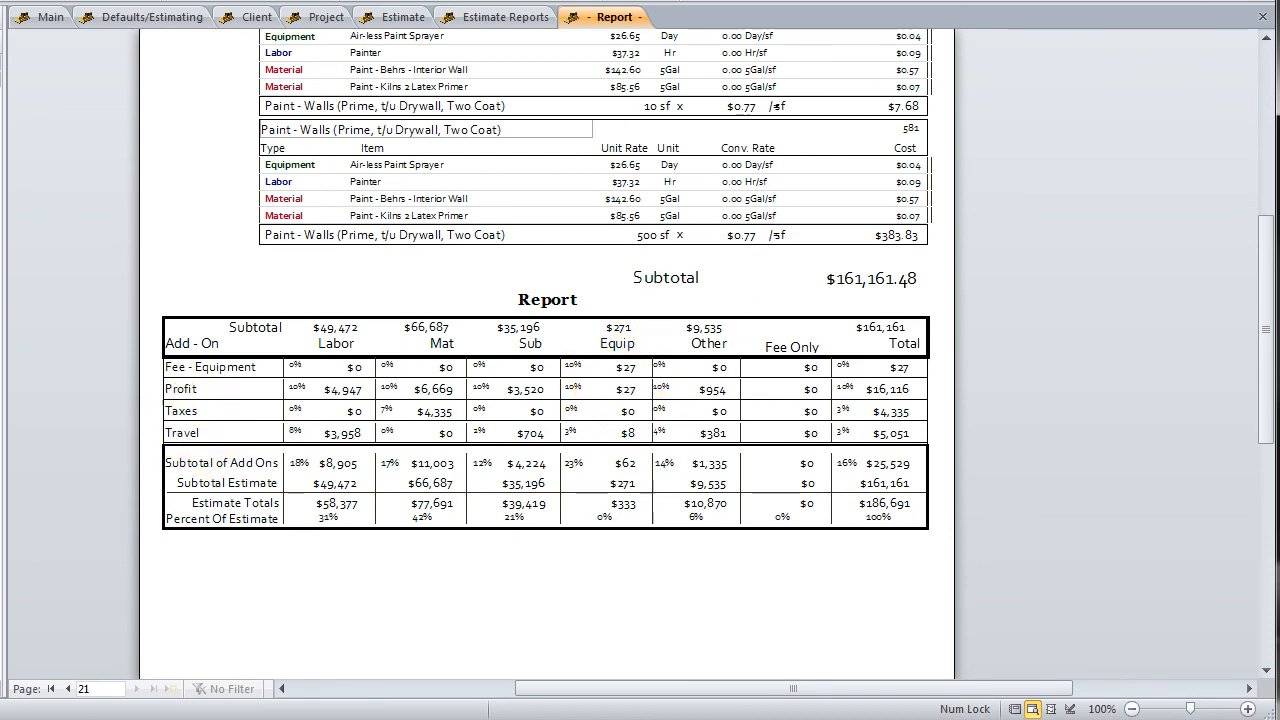
Close the report preview and the reports screen, and select the Appliances Allowance task in the estimate
left_click(584, 3)
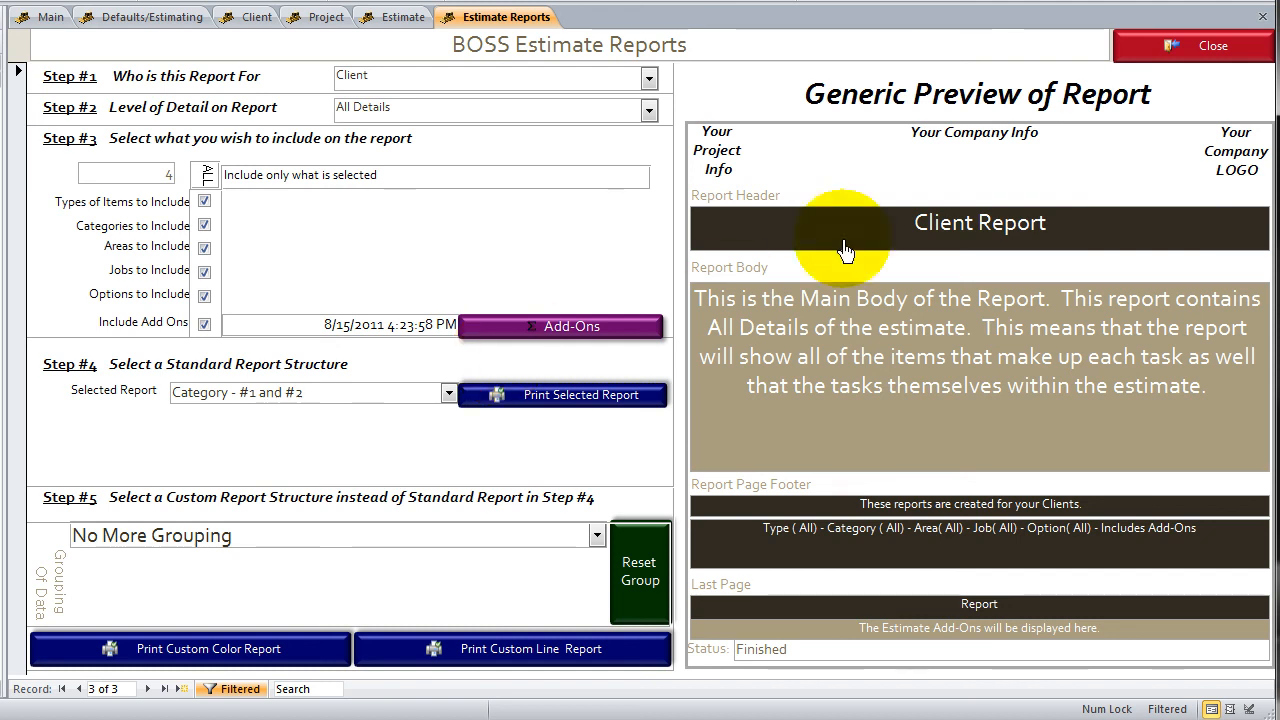
left_click(1228, 50)
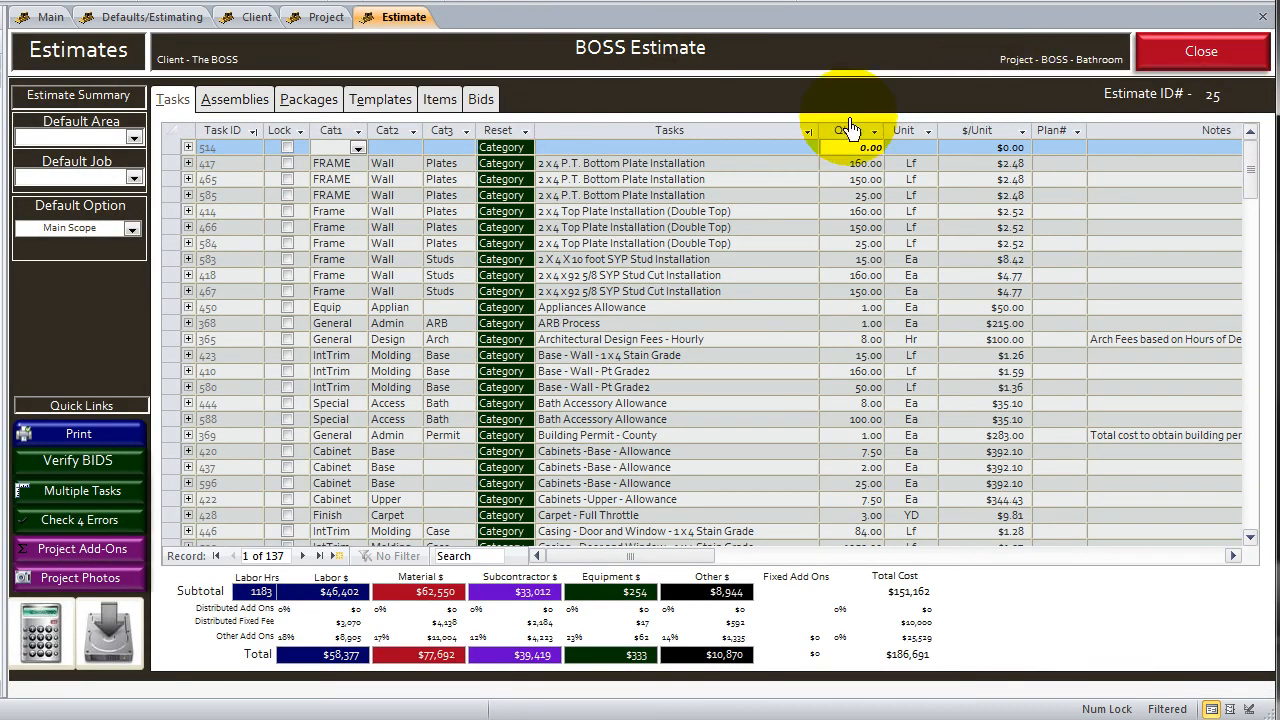
left_click(605, 318)
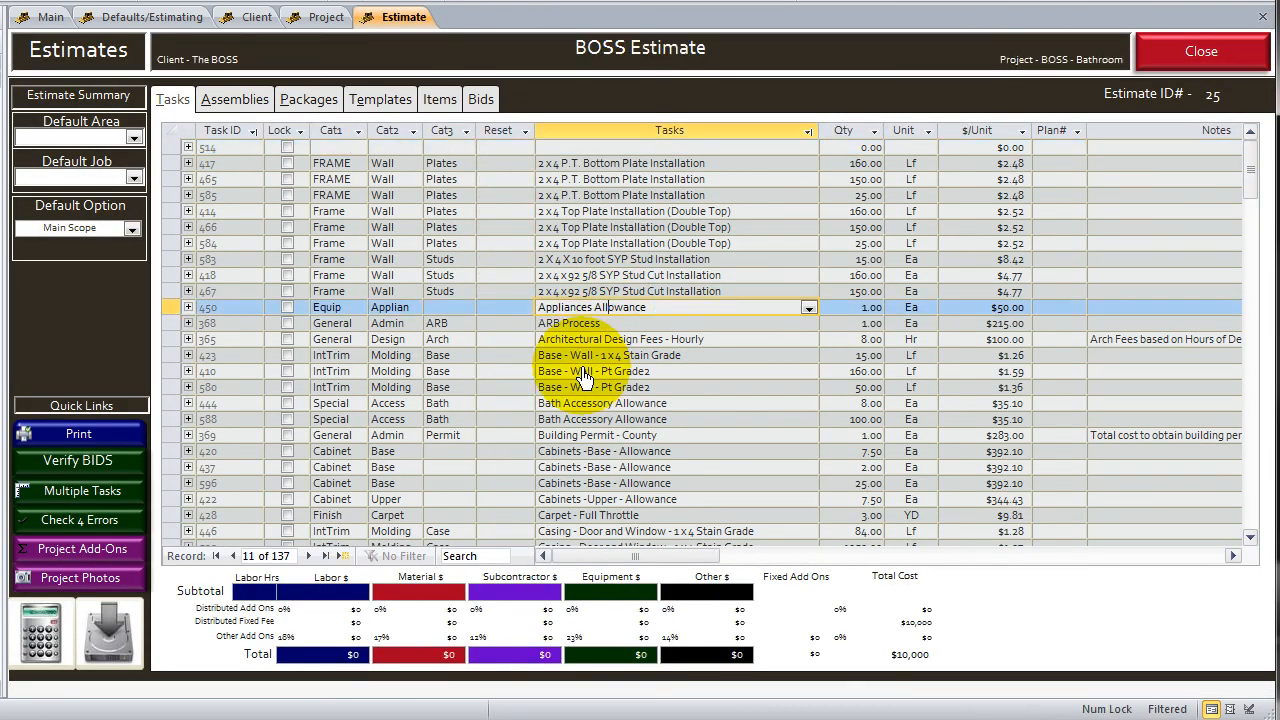